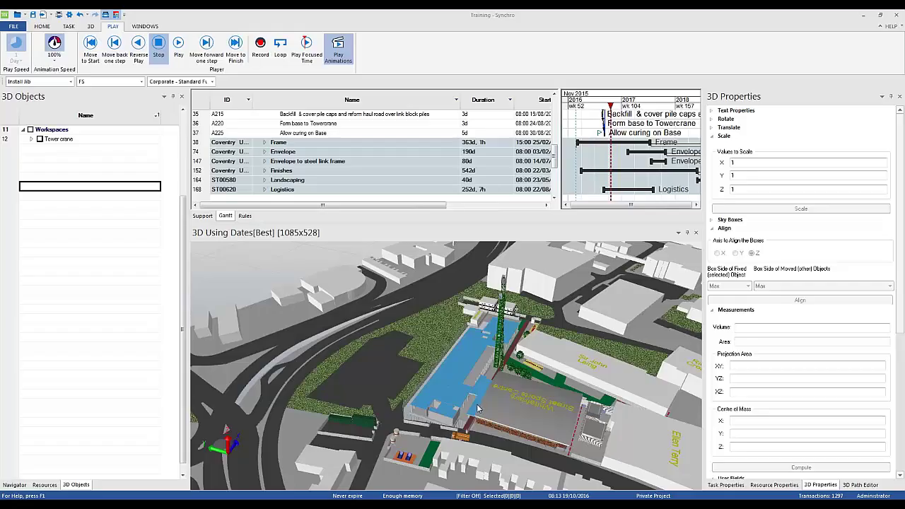
# Step: Show the Tower crane workspace in the 3D model of the construction site
pyautogui.moveTo(478, 404); pyautogui.dragTo(503, 399, button='middle')
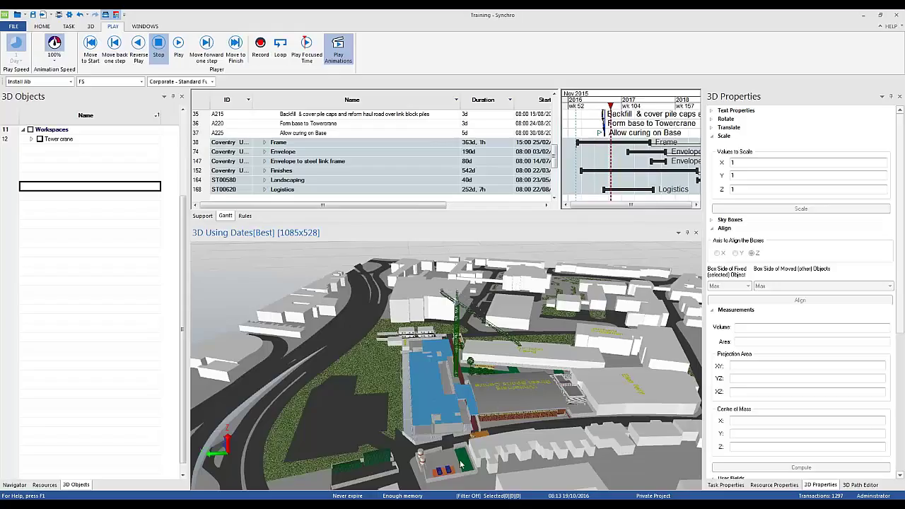
pyautogui.scroll(3, 464, 452)
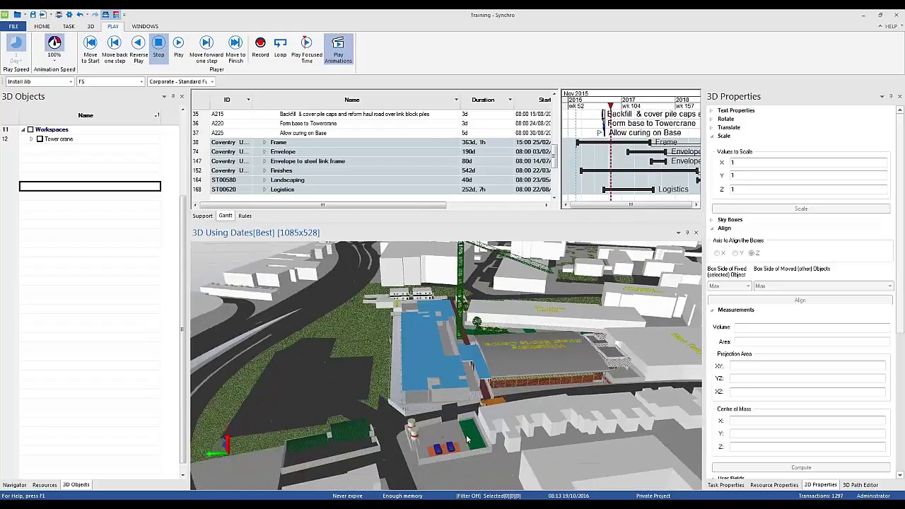
pyautogui.scroll(3, 467, 440)
pyautogui.scroll(-5, 467, 446)
pyautogui.scroll(-4, 468, 435)
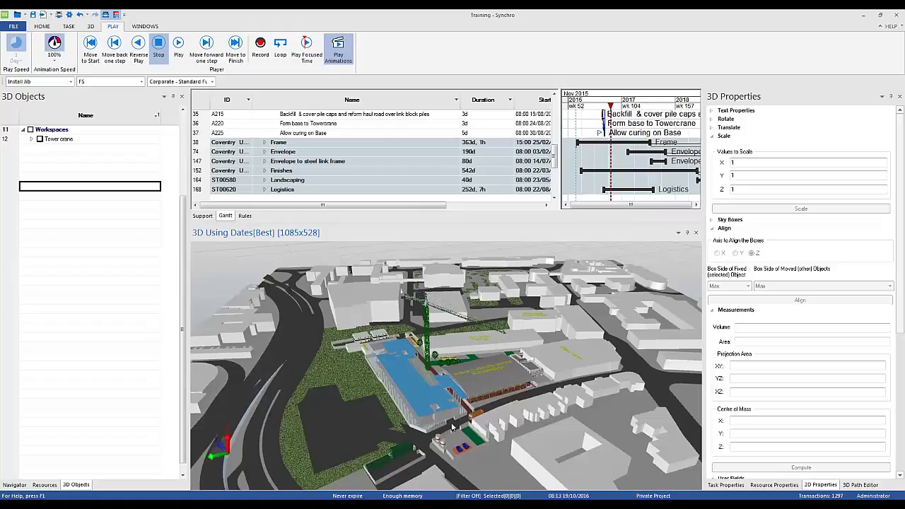
pyautogui.scroll(3, 456, 426)
pyautogui.scroll(1, 453, 422)
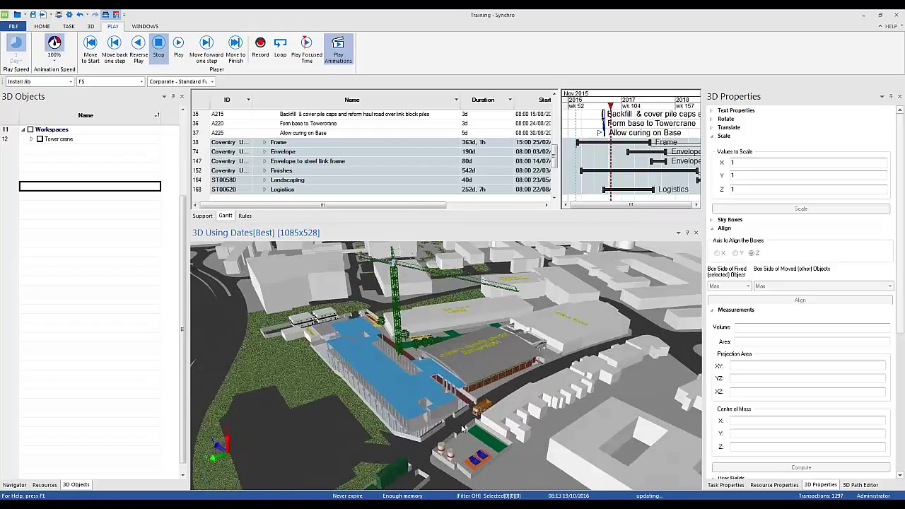
pyautogui.click(40, 139)
# Step: Orbit to an oblique view of the crane site and set the schedule date to 30/11/2016
pyautogui.scroll(-2, 298, 284)
pyautogui.scroll(-1, 338, 357)
pyautogui.scroll(4, 338, 358)
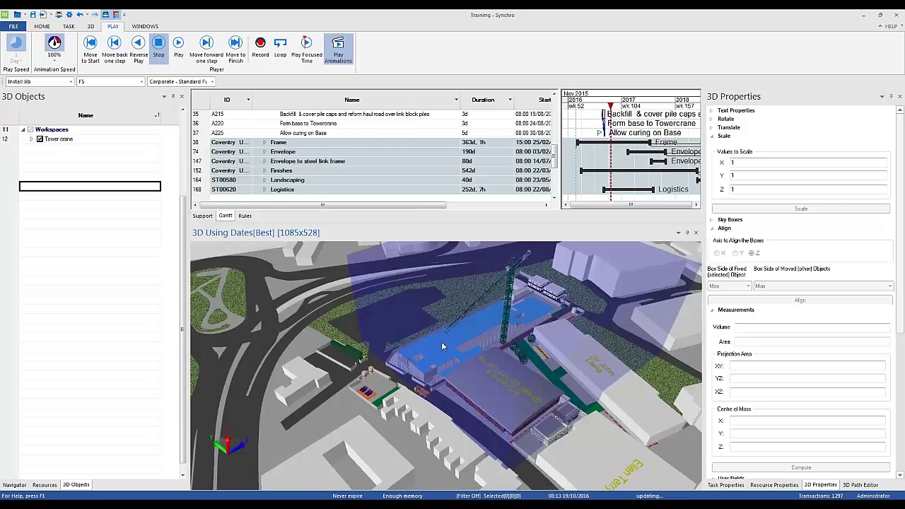
pyautogui.moveTo(441, 342)
pyautogui.mouseDown()
pyautogui.moveTo(380, 333)
pyautogui.moveTo(429, 327)
pyautogui.mouseUp()
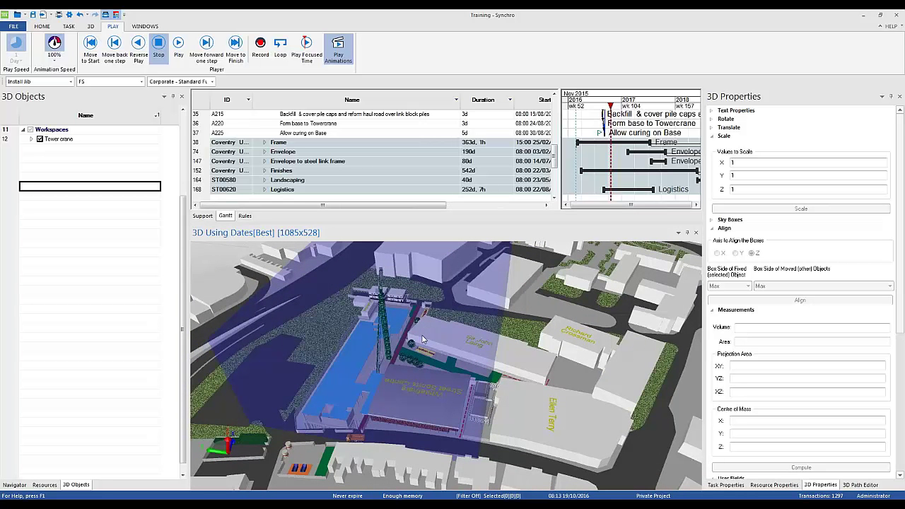
pyautogui.moveTo(423, 340)
pyautogui.mouseDown()
pyautogui.moveTo(390, 338)
pyautogui.moveTo(418, 336)
pyautogui.moveTo(413, 343)
pyautogui.mouseUp()
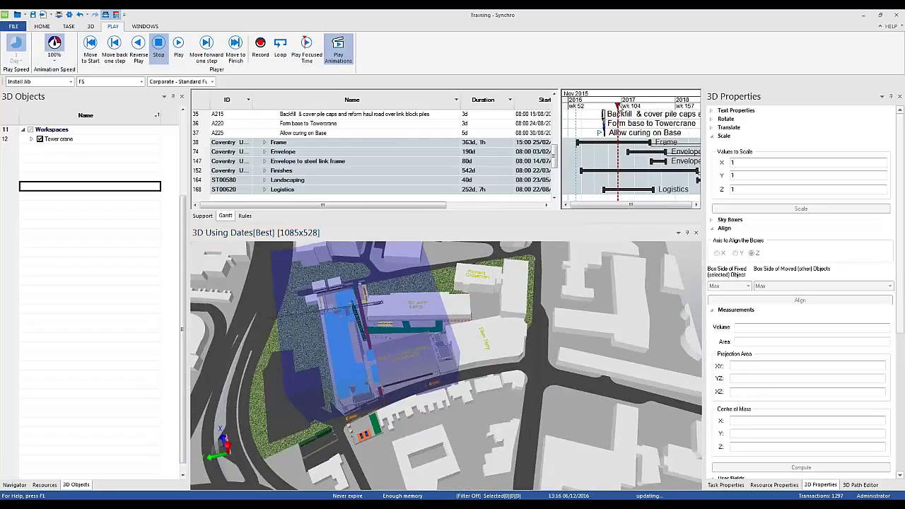
pyautogui.moveTo(423, 366); pyautogui.dragTo(428, 394)
pyautogui.moveTo(626, 106)
pyautogui.mouseDown()
pyautogui.moveTo(653, 106)
pyautogui.moveTo(627, 105)
pyautogui.mouseUp()
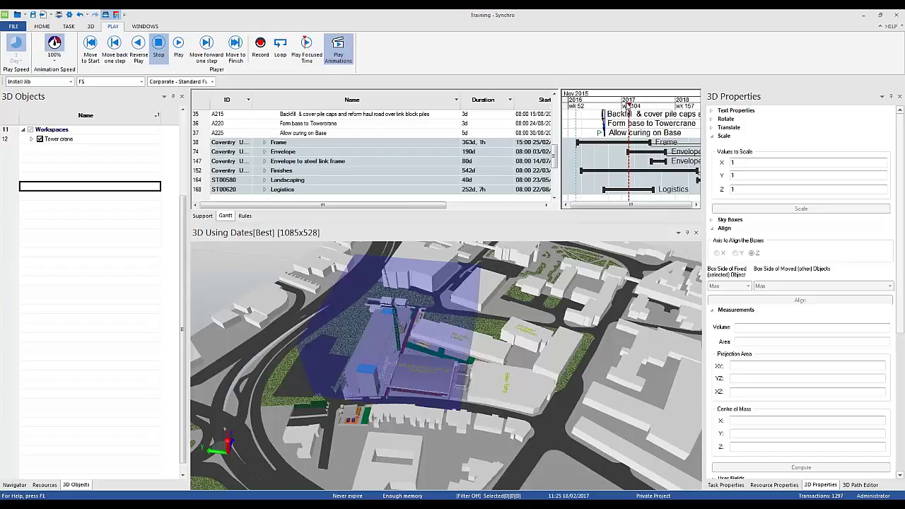
pyautogui.moveTo(627, 106); pyautogui.dragTo(617, 106)
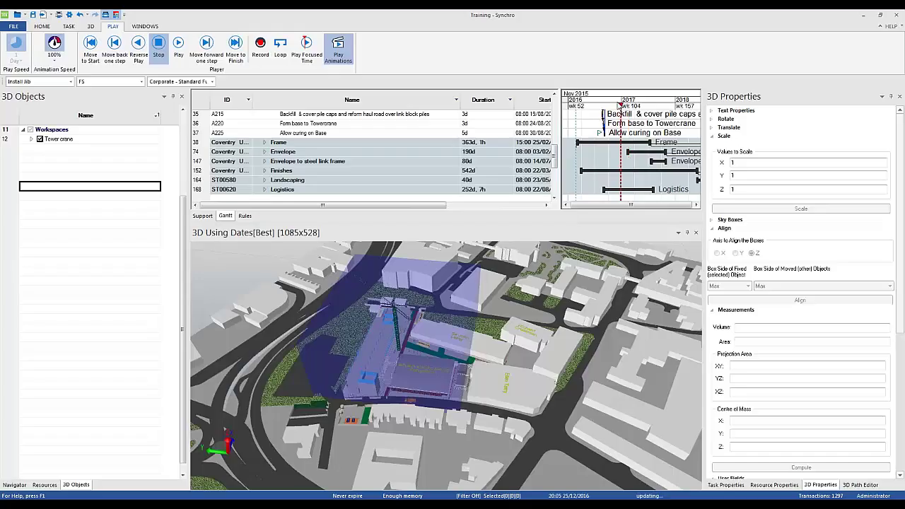
# Step: Hide the Tower crane workspace and bring the green and orange pads into view
pyautogui.click(39, 140)
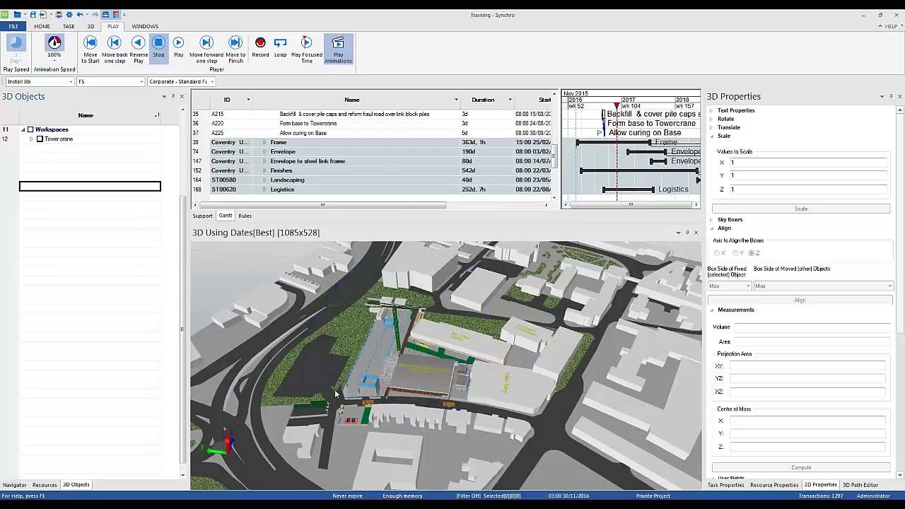
pyautogui.scroll(2, 357, 440)
pyautogui.scroll(3, 368, 432)
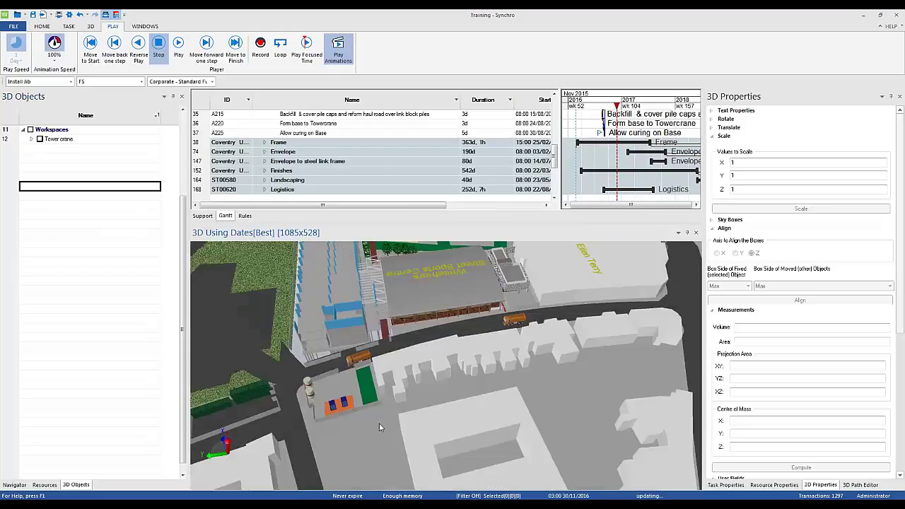
pyautogui.moveTo(379, 423); pyautogui.dragTo(390, 405)
pyautogui.scroll(3, 390, 405)
pyautogui.scroll(-2, 411, 398)
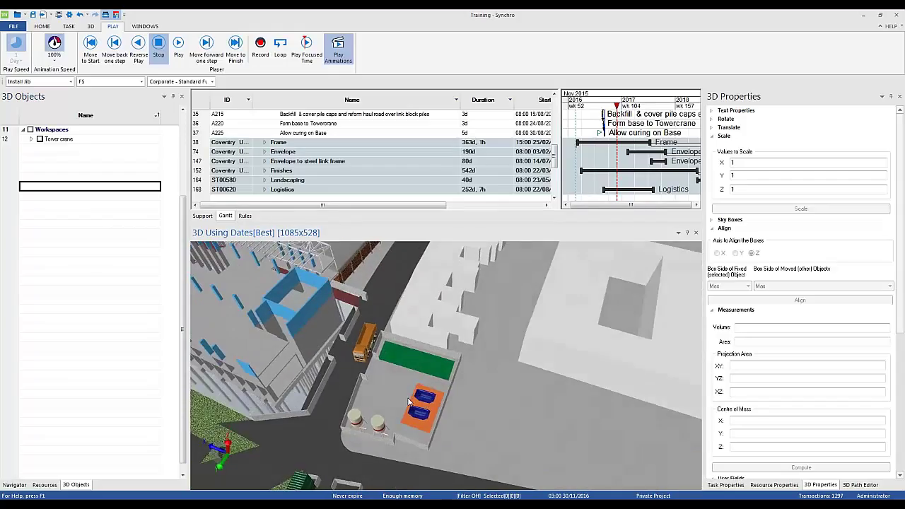
# Step: Start a workspace by extrusion and outline the green pad beside the truck
pyautogui.rightClick(411, 398)
pyautogui.moveTo(462, 103)
pyautogui.click(591, 100)
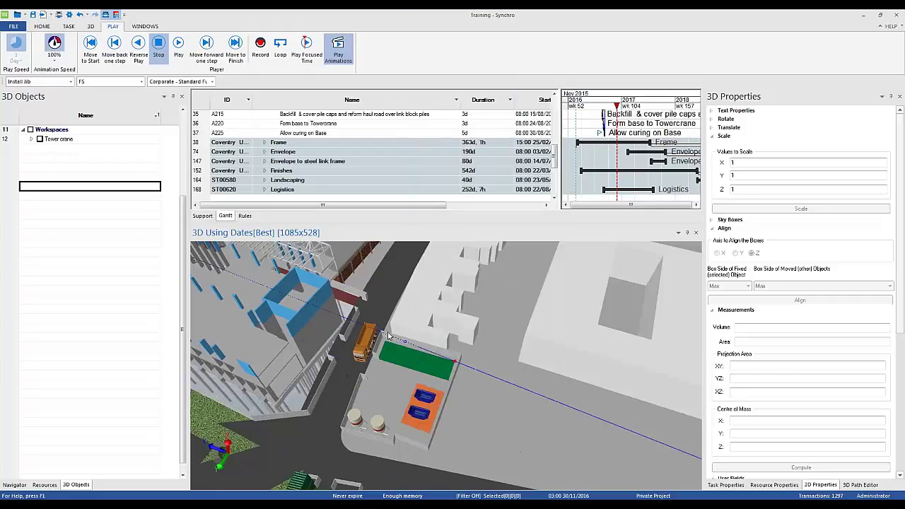
pyautogui.scroll(5, 439, 353)
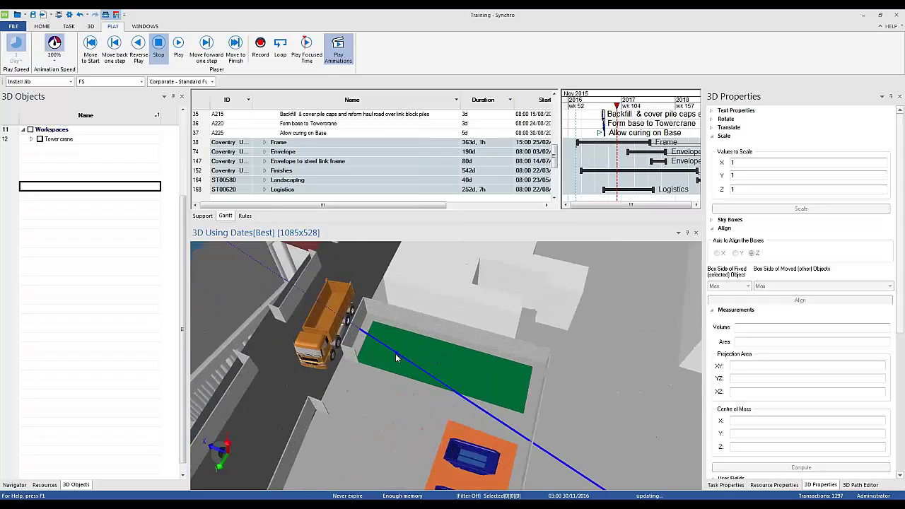
pyautogui.scroll(3, 396, 358)
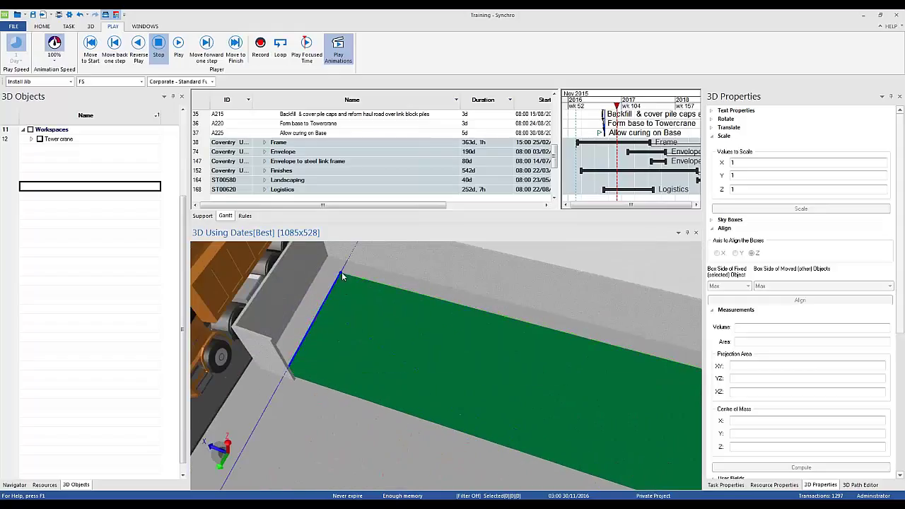
pyautogui.scroll(-6, 342, 276)
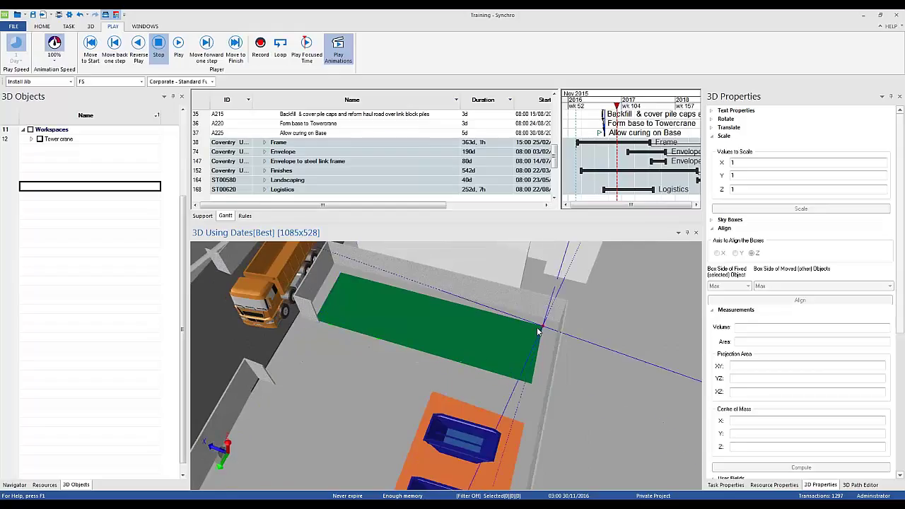
pyautogui.scroll(5, 349, 272)
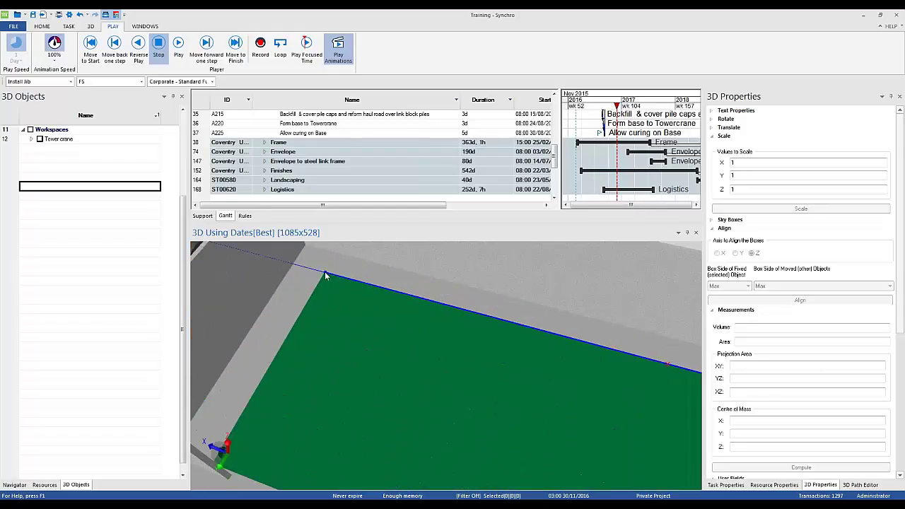
pyautogui.scroll(-5, 324, 271)
pyautogui.scroll(5, 244, 405)
pyautogui.scroll(2, 241, 405)
pyautogui.scroll(-2, 223, 421)
pyautogui.scroll(-4, 226, 421)
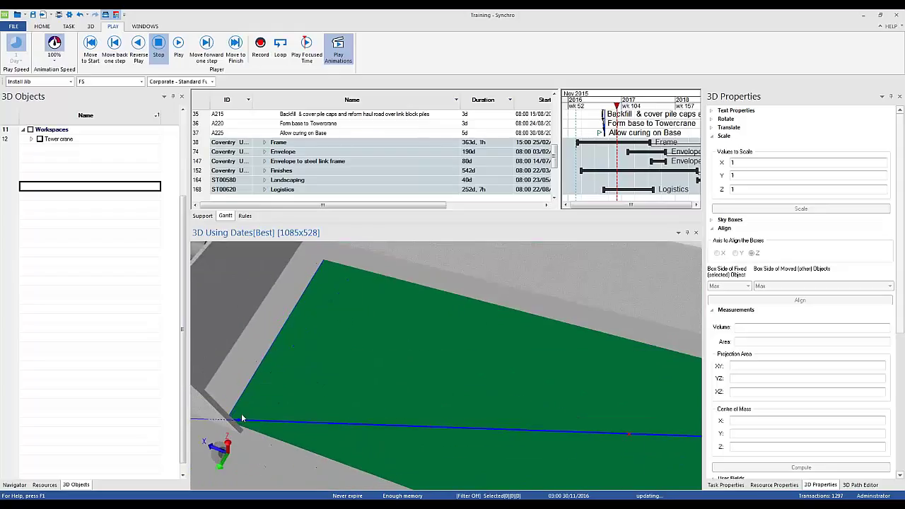
pyautogui.scroll(5, 348, 455)
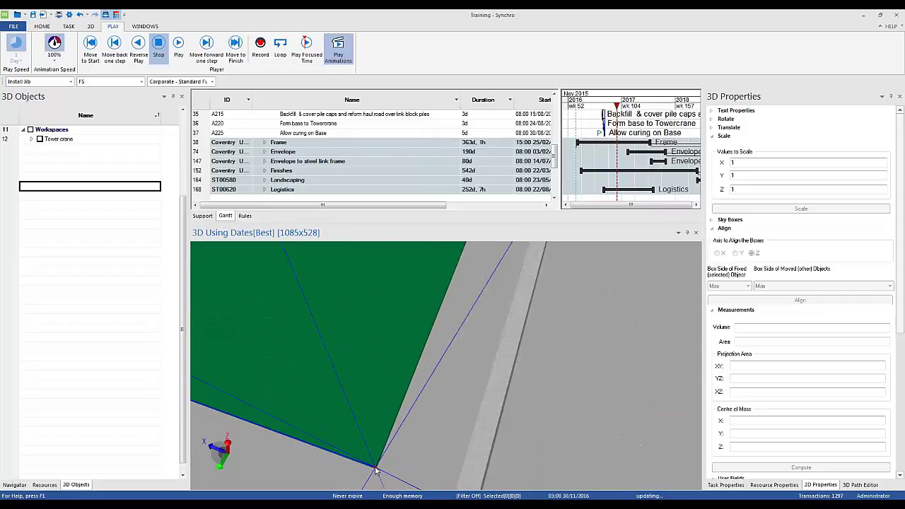
pyautogui.scroll(-4, 376, 471)
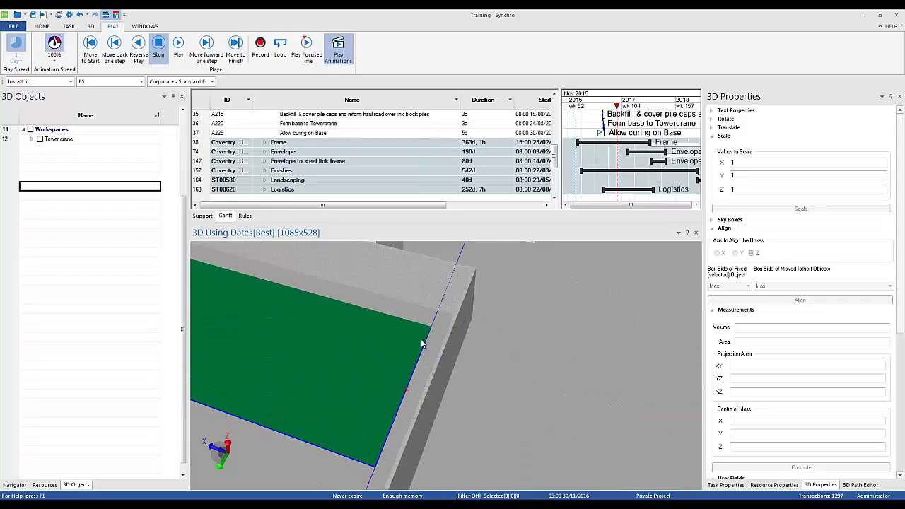
pyautogui.scroll(1, 430, 330)
pyautogui.scroll(2, 431, 330)
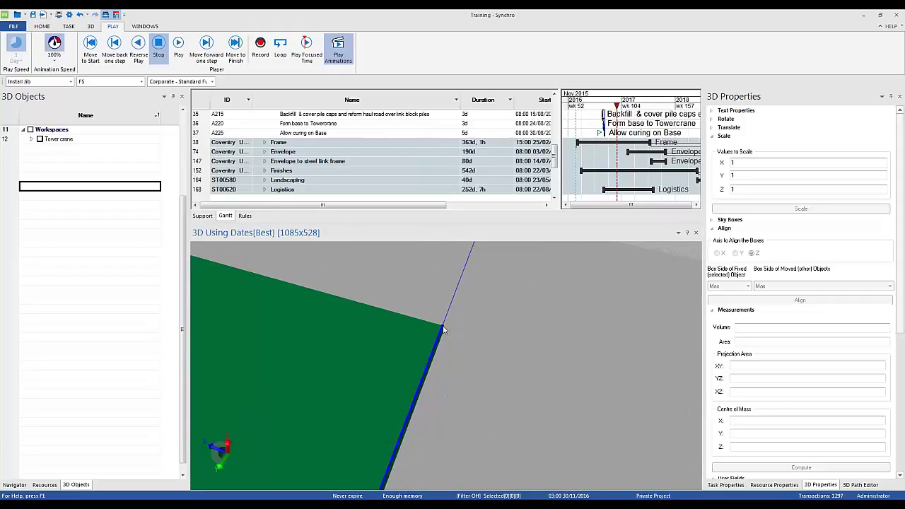
pyautogui.scroll(1, 443, 329)
pyautogui.scroll(-6, 443, 330)
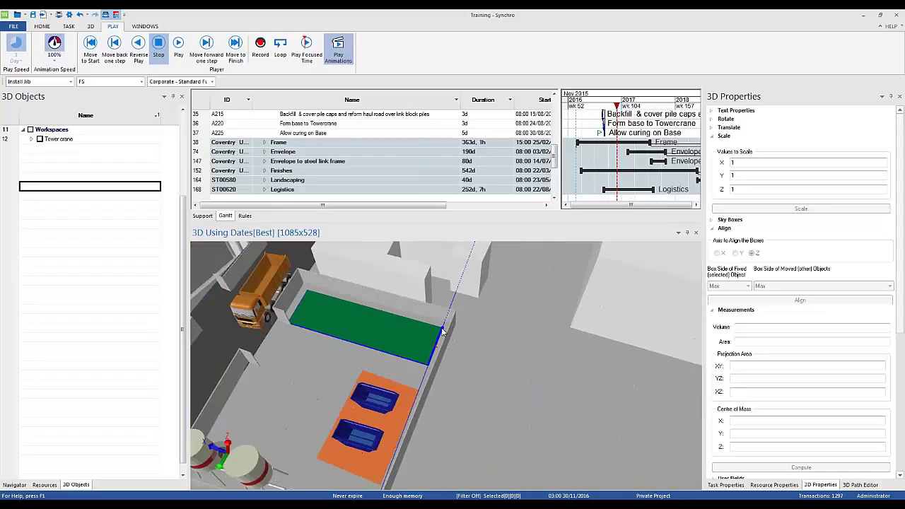
pyautogui.scroll(5, 335, 293)
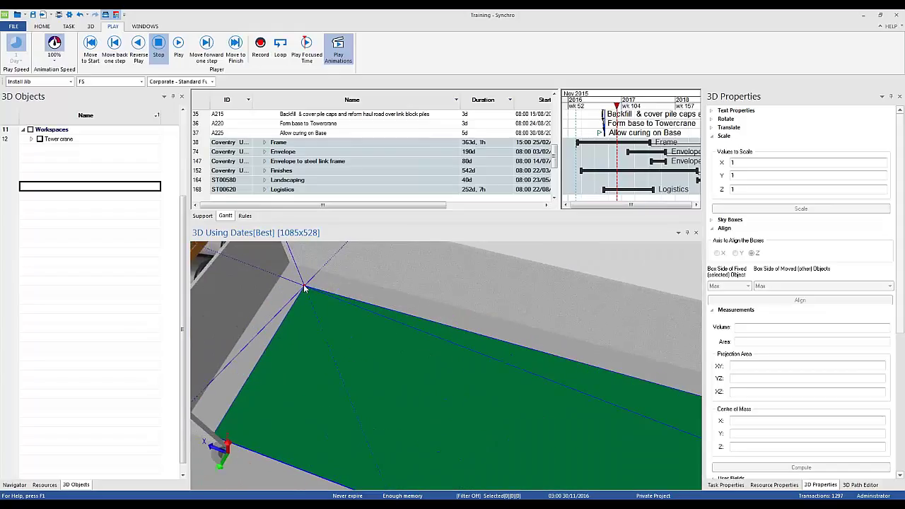
pyautogui.scroll(-5, 304, 287)
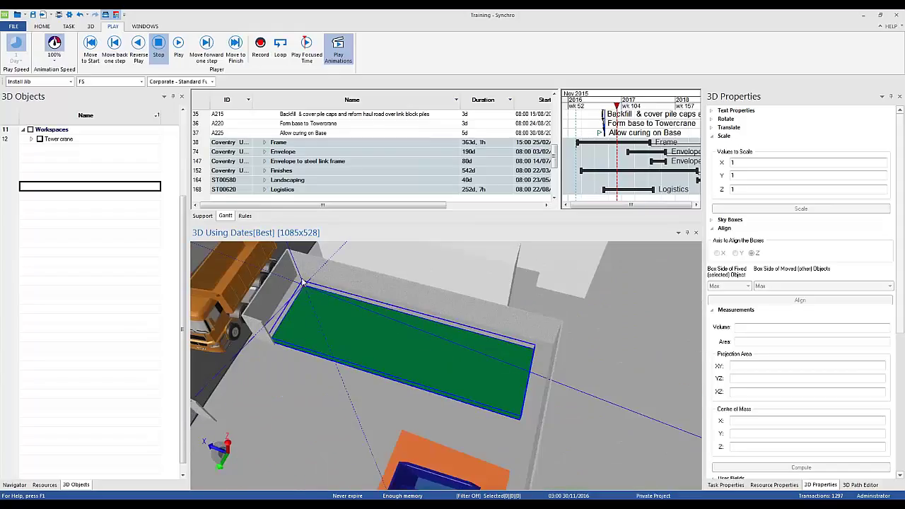
pyautogui.scroll(1, 300, 271)
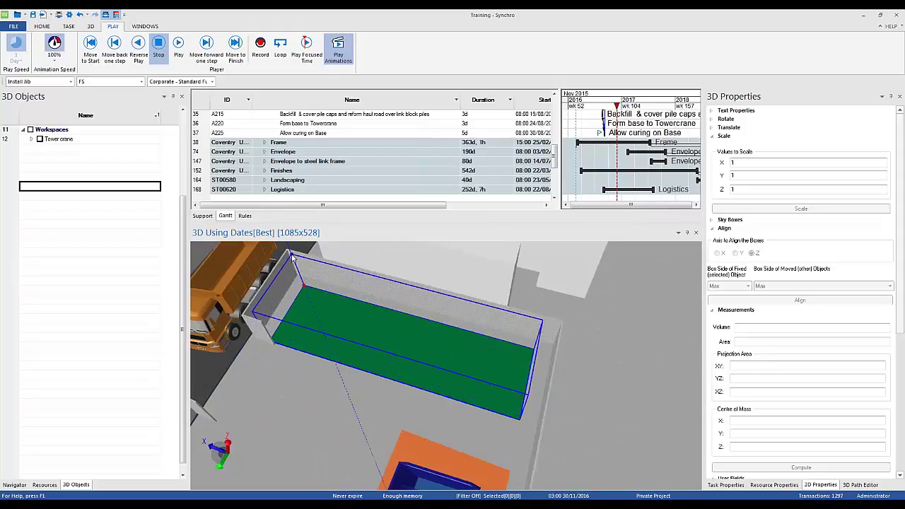
# Step: Finish the outlined box, name it Panels, and assign it to a new Location resource
pyautogui.hotkey('ctrl', 'w')
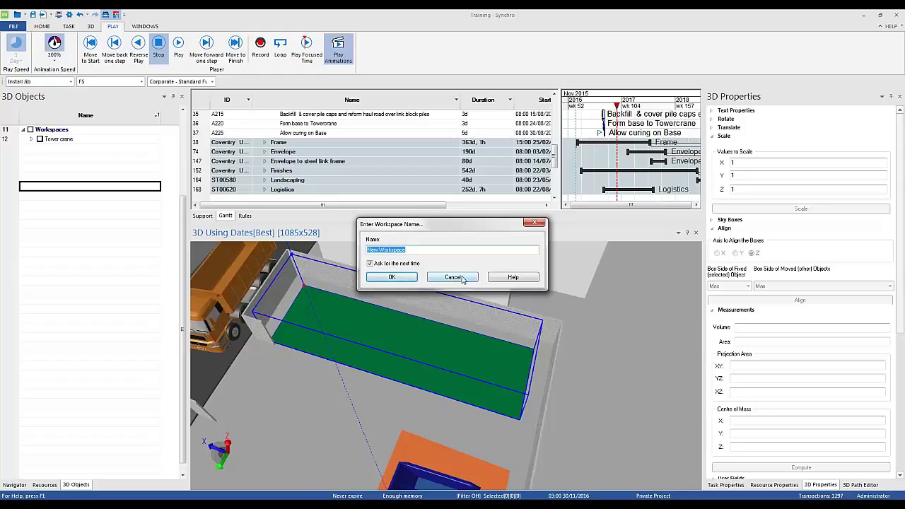
pyautogui.click(400, 249)
pyautogui.write('Panels')
pyautogui.click(401, 277)
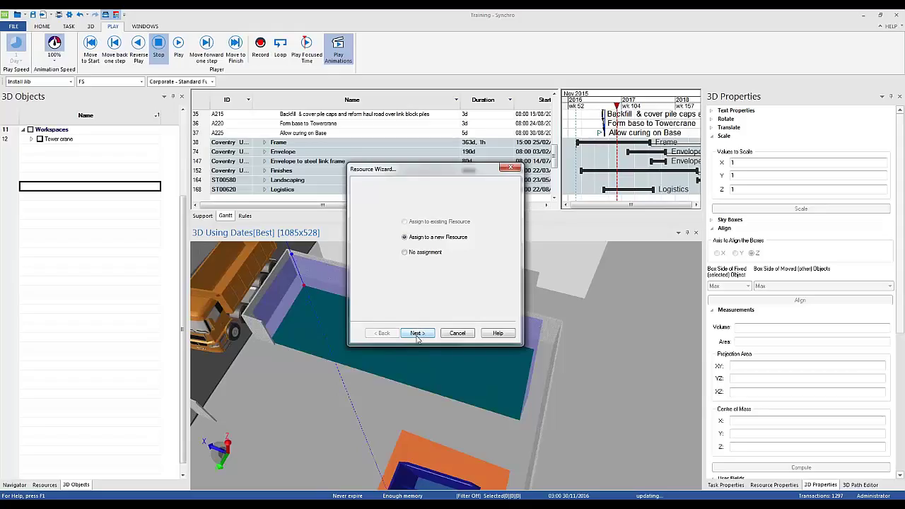
pyautogui.click(418, 334)
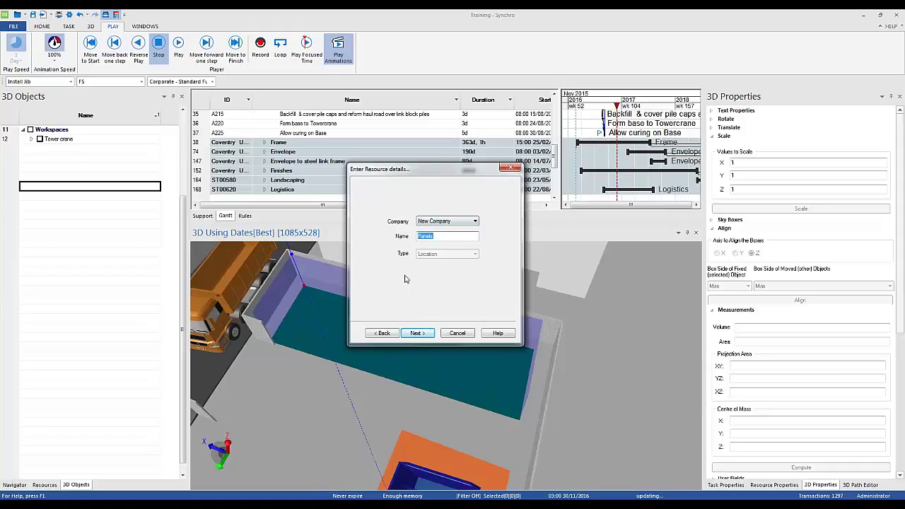
pyautogui.click(418, 333)
pyautogui.click(425, 334)
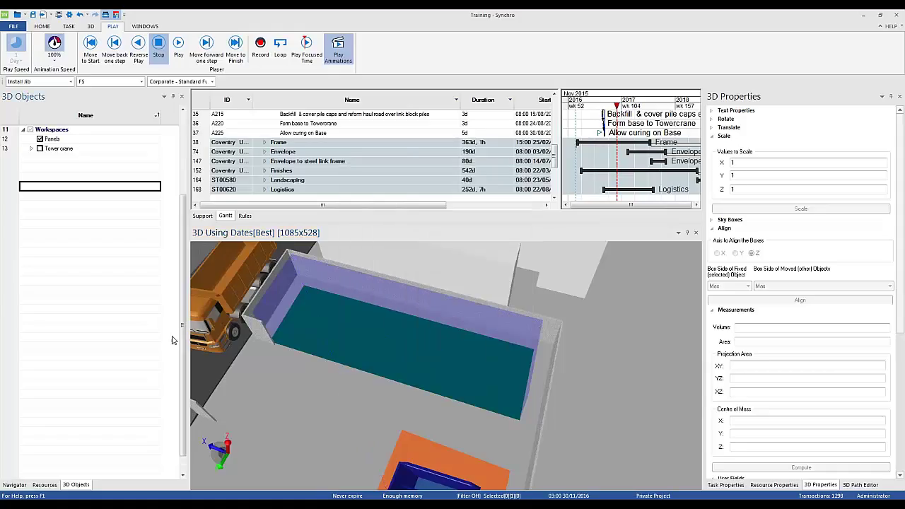
# Step: Hide the Panels workspace and orbit down onto the green slab in the pit
pyautogui.moveTo(179, 318); pyautogui.dragTo(185, 228)
pyautogui.click(52, 244)
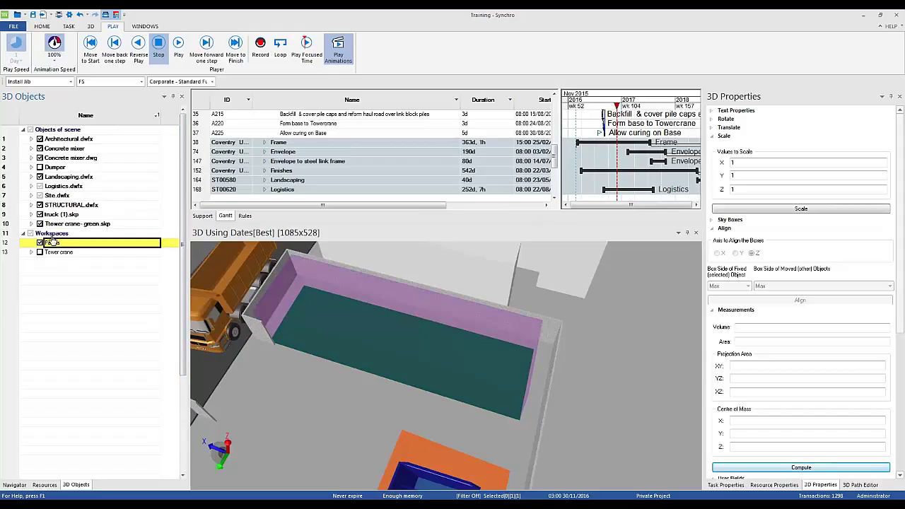
pyautogui.click(69, 278)
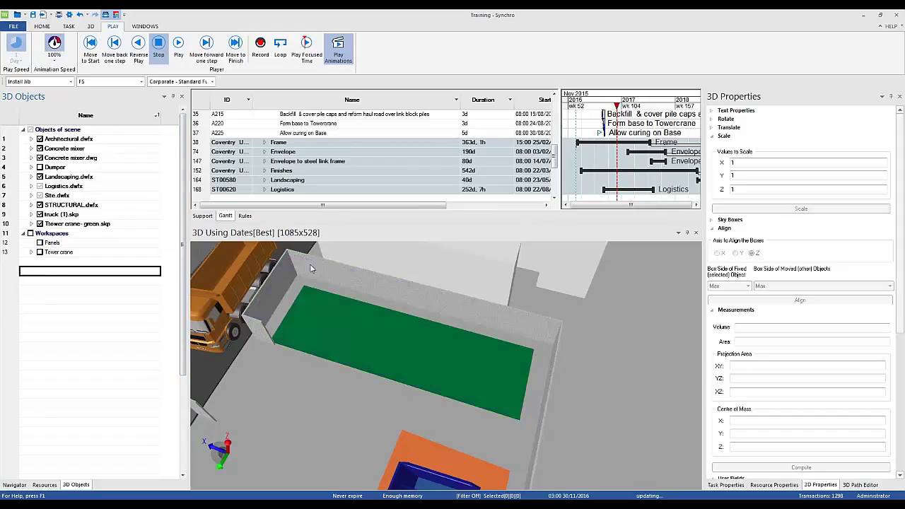
pyautogui.moveTo(351, 263); pyautogui.dragTo(367, 262)
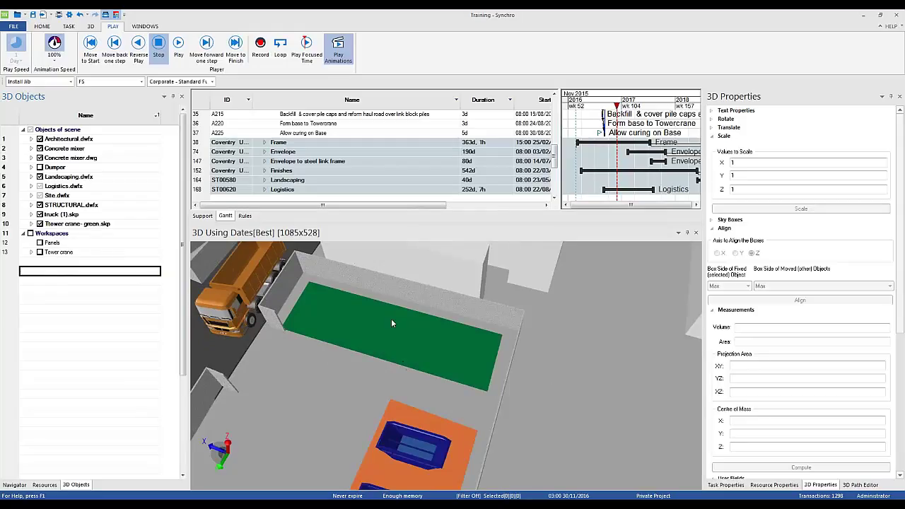
pyautogui.scroll(-3, 387, 319)
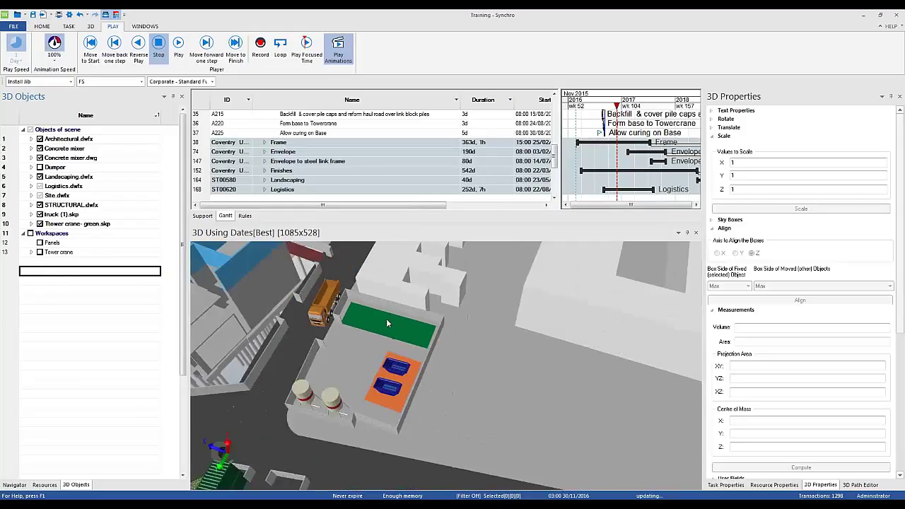
pyautogui.scroll(3, 385, 314)
# Step: Draw an extruded workspace box over the green slab, pulling it up into 3-D
pyautogui.rightClick(338, 310)
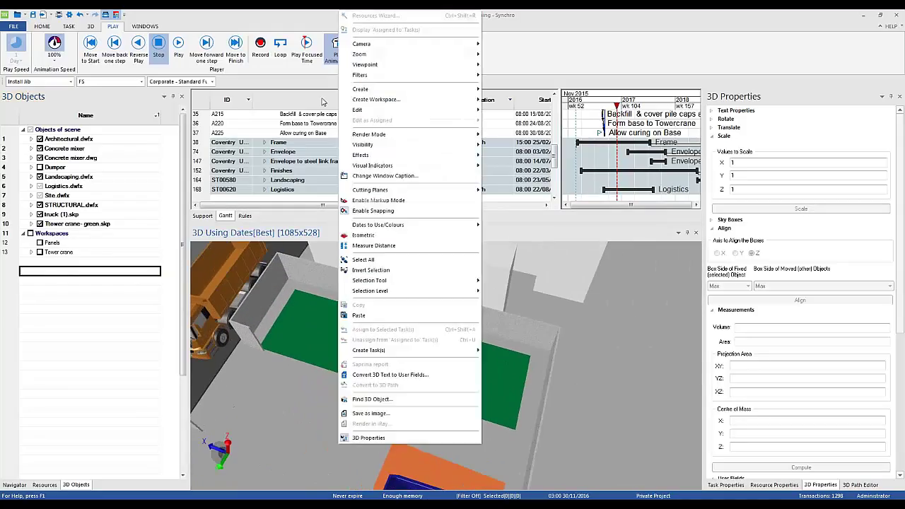
pyautogui.click(496, 103)
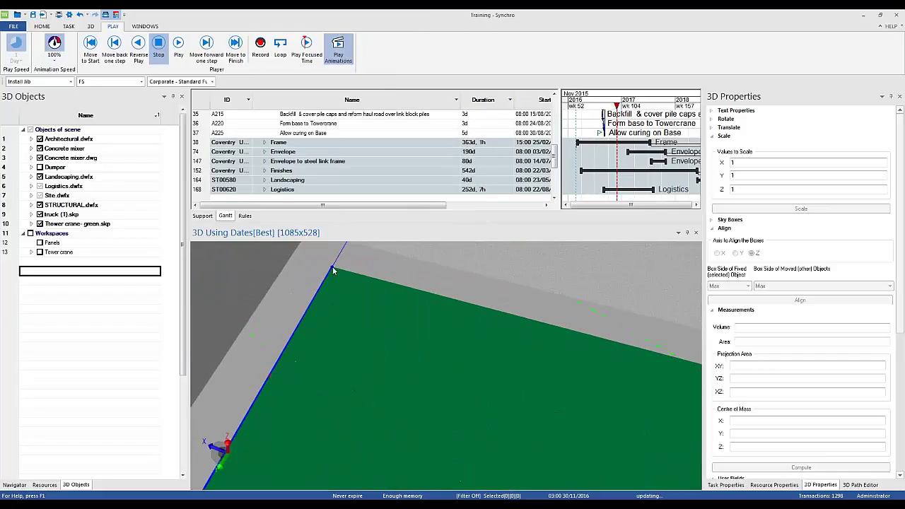
pyautogui.moveTo(290, 330); pyautogui.dragTo(256, 420, button='middle')
pyautogui.scroll(-5, 256, 420)
pyautogui.moveTo(401, 422); pyautogui.dragTo(509, 343, button='middle')
pyautogui.scroll(3, 466, 478)
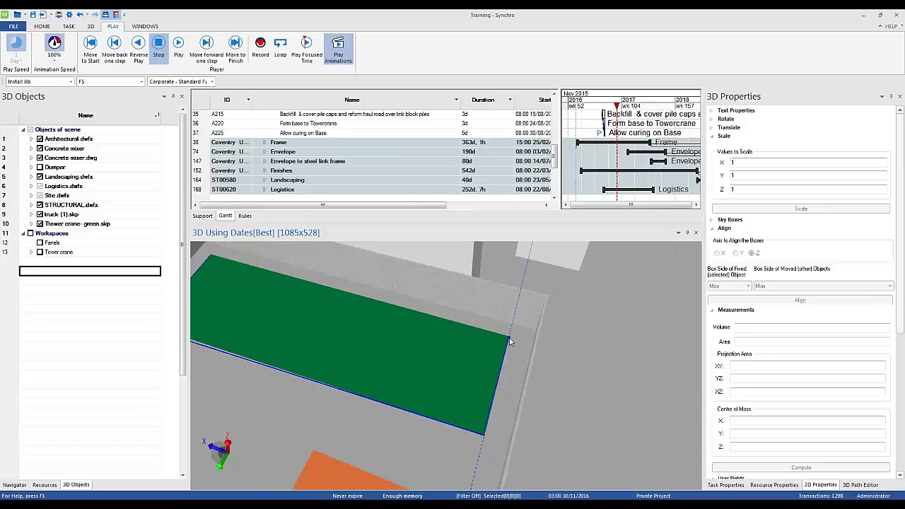
pyautogui.scroll(-3, 509, 342)
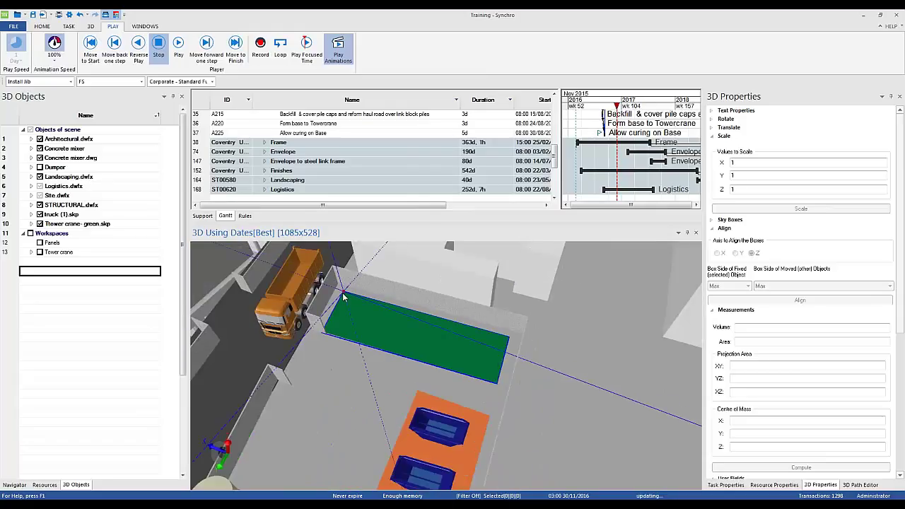
pyautogui.moveTo(345, 297); pyautogui.dragTo(340, 276)
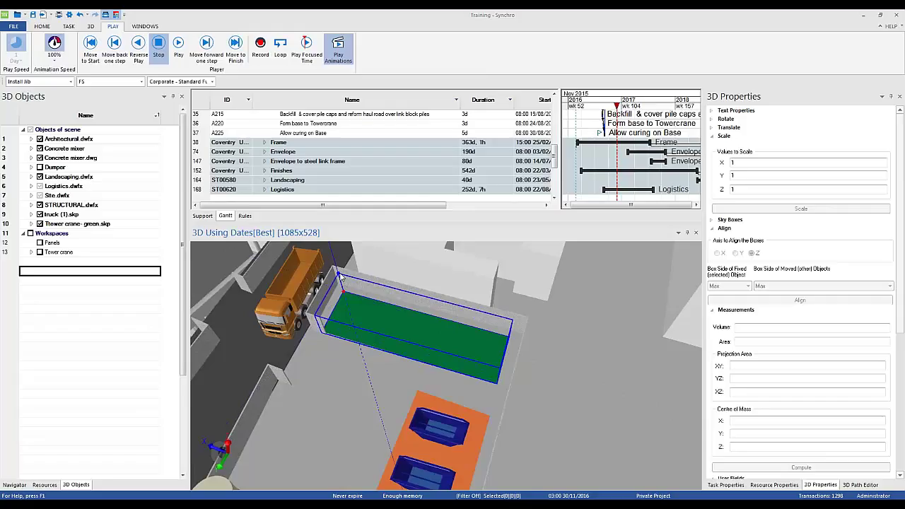
pyautogui.click(341, 276)
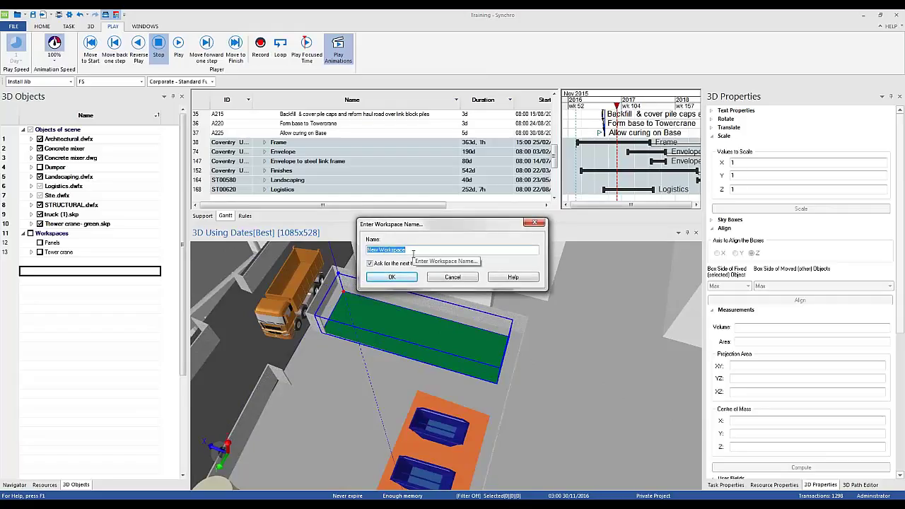
# Step: Name the workspace Steel and assign it to a new Location resource
pyautogui.moveTo(406, 249); pyautogui.dragTo(343, 244)
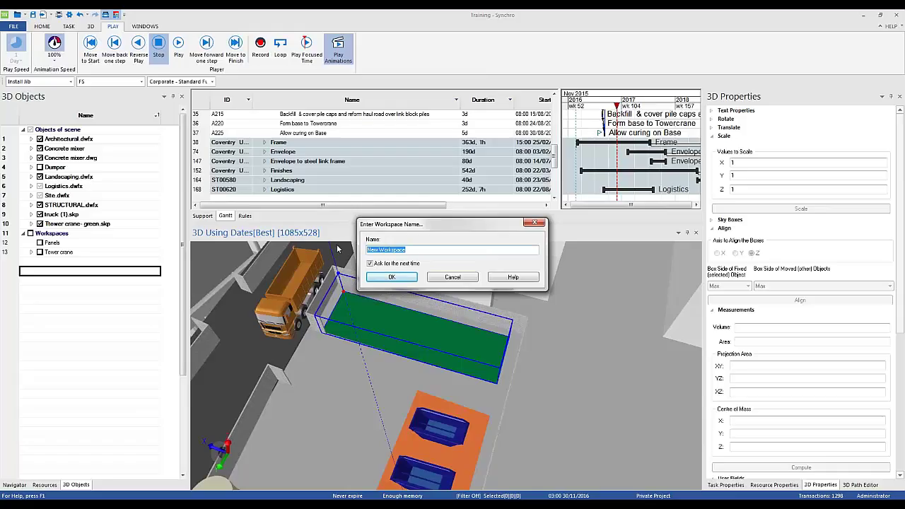
pyautogui.write('Steel')
pyautogui.click(392, 277)
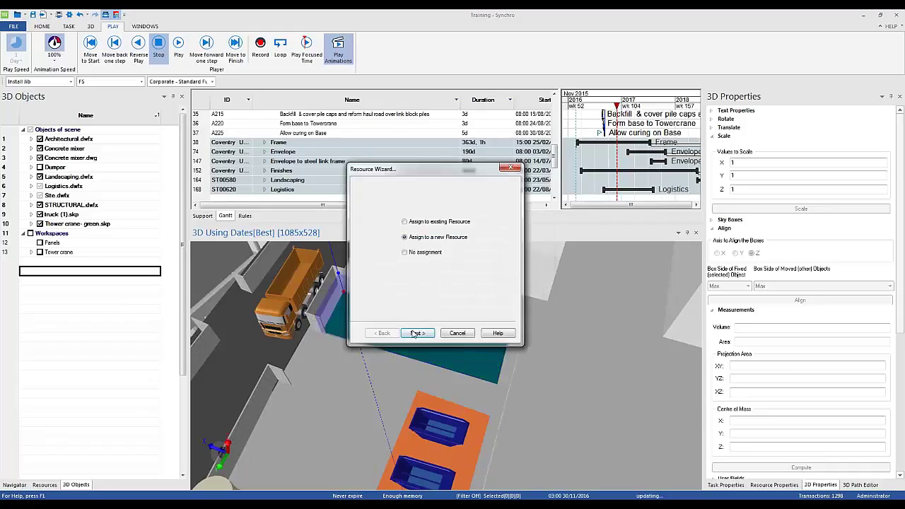
pyautogui.click(417, 333)
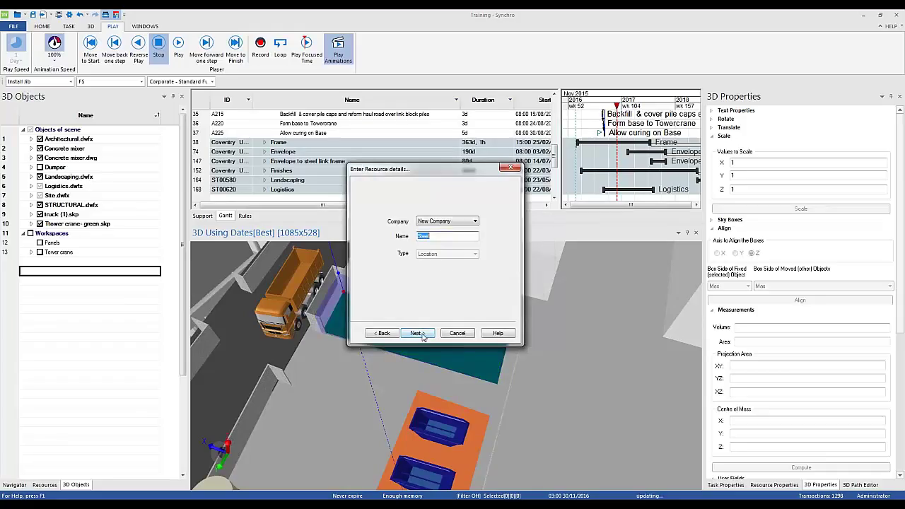
pyautogui.click(417, 333)
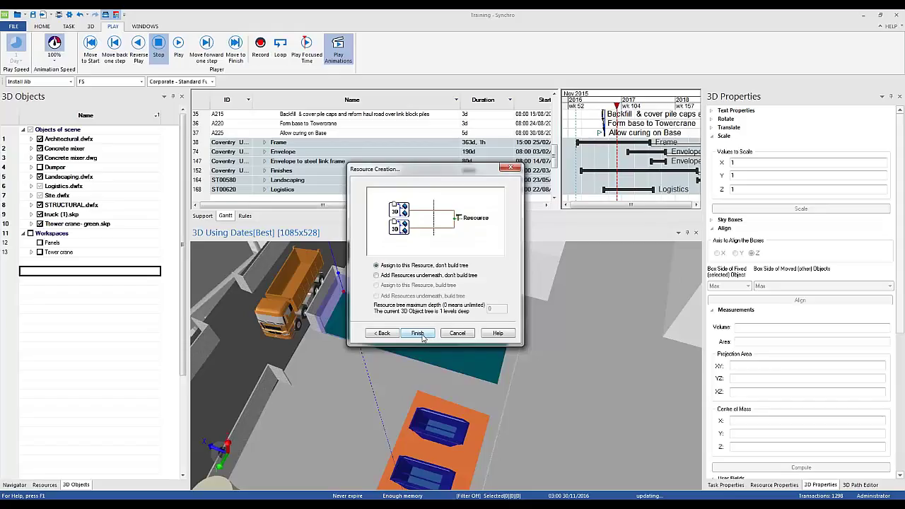
pyautogui.click(418, 333)
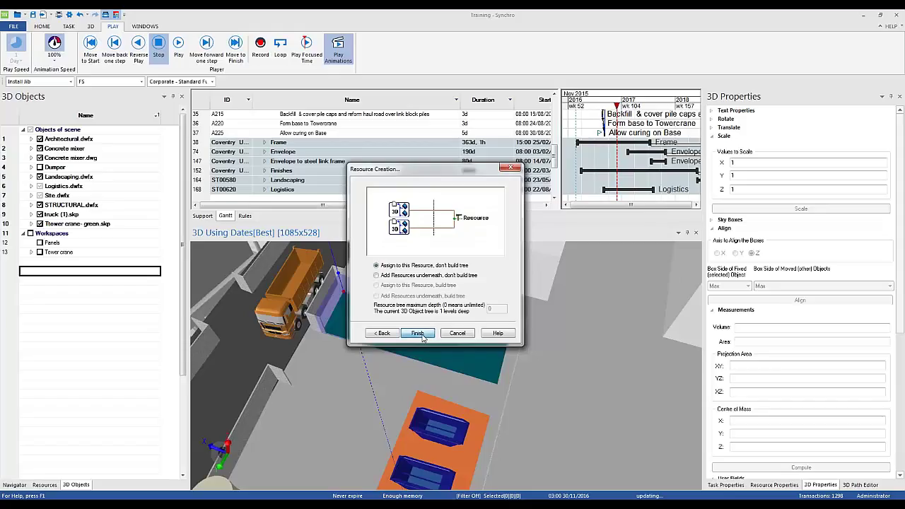
pyautogui.click(40, 243)
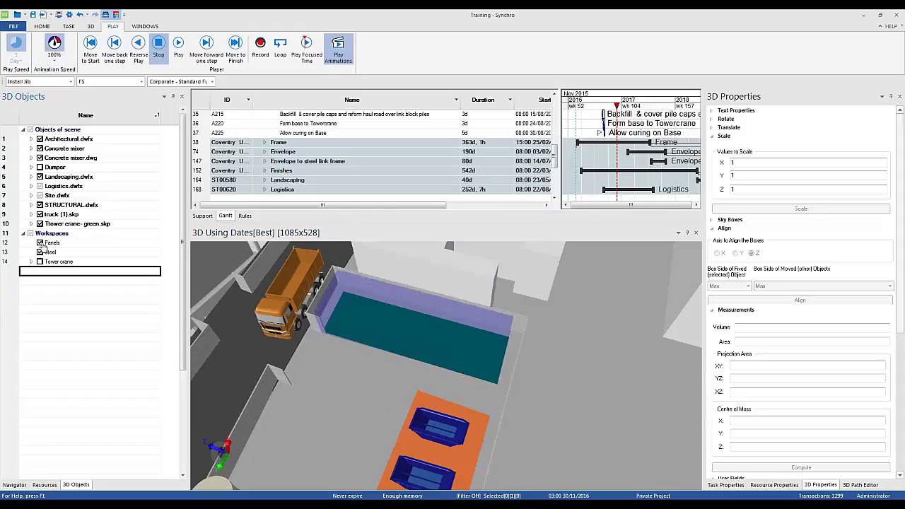
pyautogui.click(40, 242)
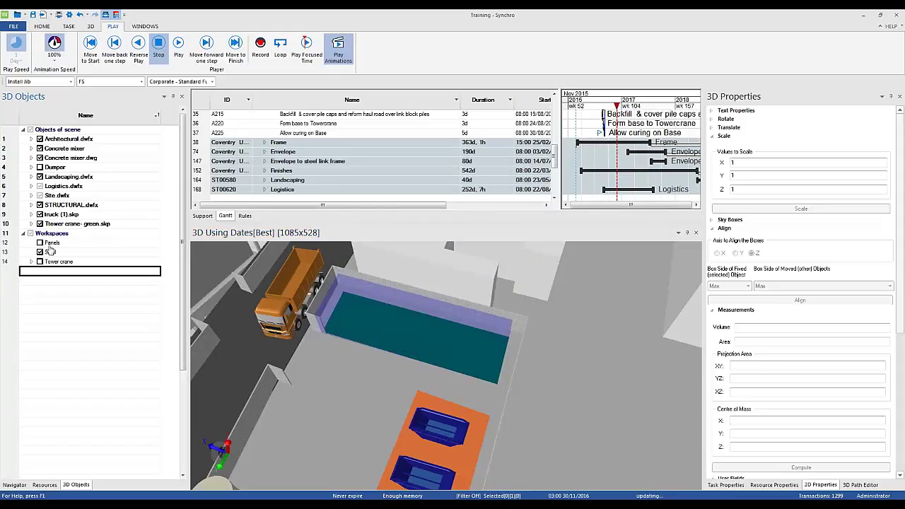
# Step: Expand Logistics, hide Steel, and draw another extruded box over the green slab
pyautogui.click(265, 191)
pyautogui.click(40, 253)
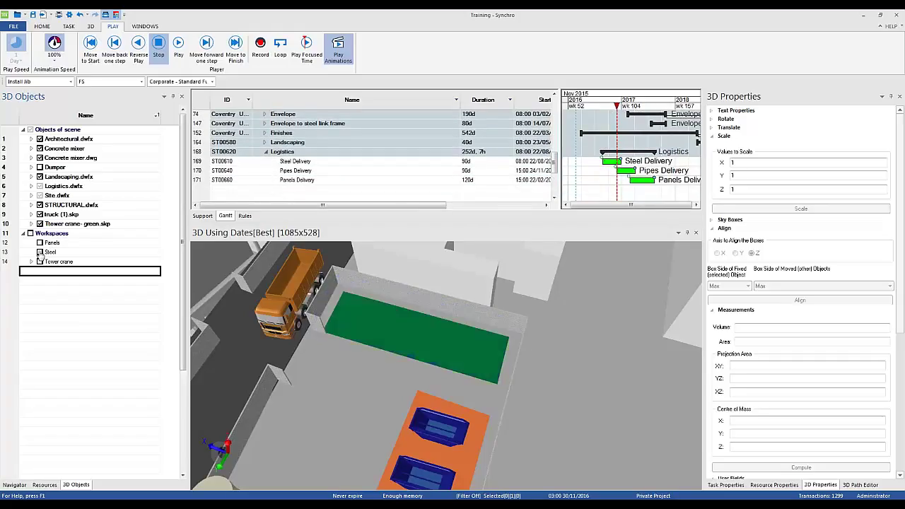
pyautogui.moveTo(394, 339)
pyautogui.mouseDown()
pyautogui.moveTo(417, 320)
pyautogui.moveTo(366, 326)
pyautogui.moveTo(416, 331)
pyautogui.moveTo(384, 332)
pyautogui.mouseUp()
pyautogui.rightClick(385, 332)
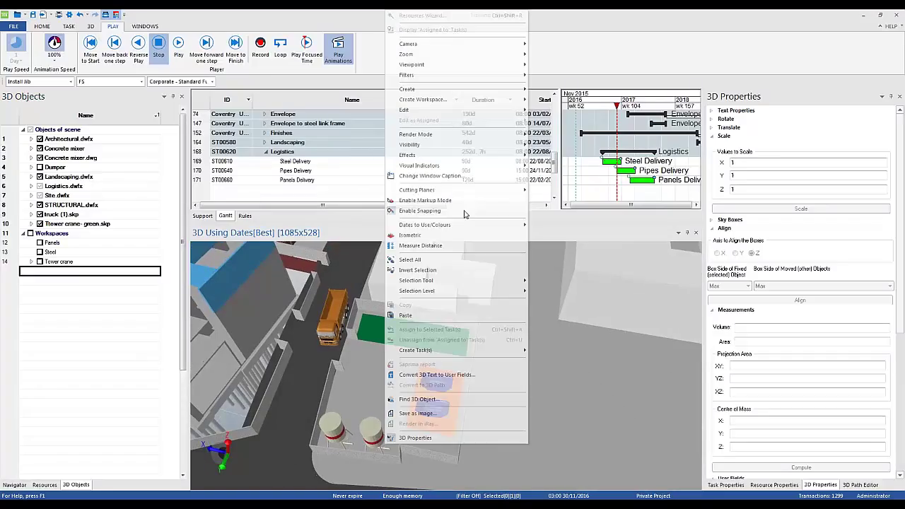
pyautogui.click(443, 99)
pyautogui.scroll(6, 402, 307)
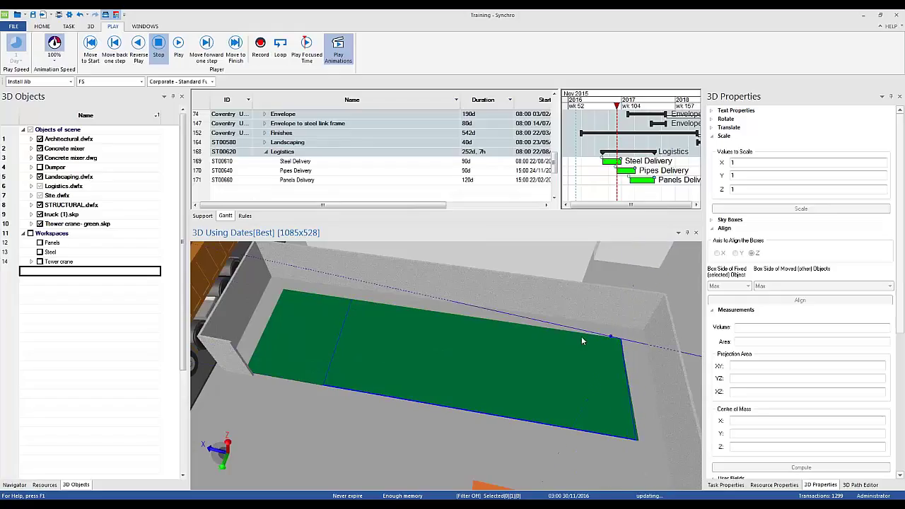
pyautogui.click(352, 298)
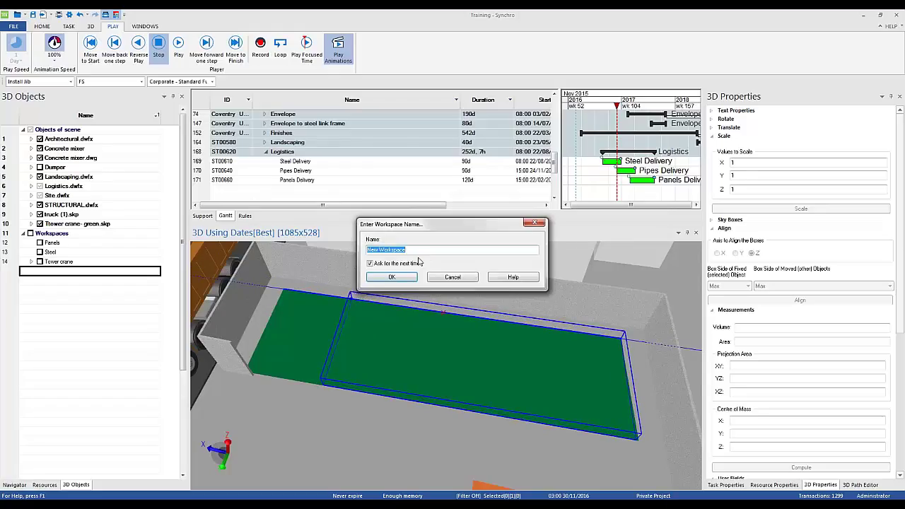
# Step: Name it Pipes as a new Location resource, then show Panels and Steel again
pyautogui.write('Pipes')
pyautogui.click(392, 279)
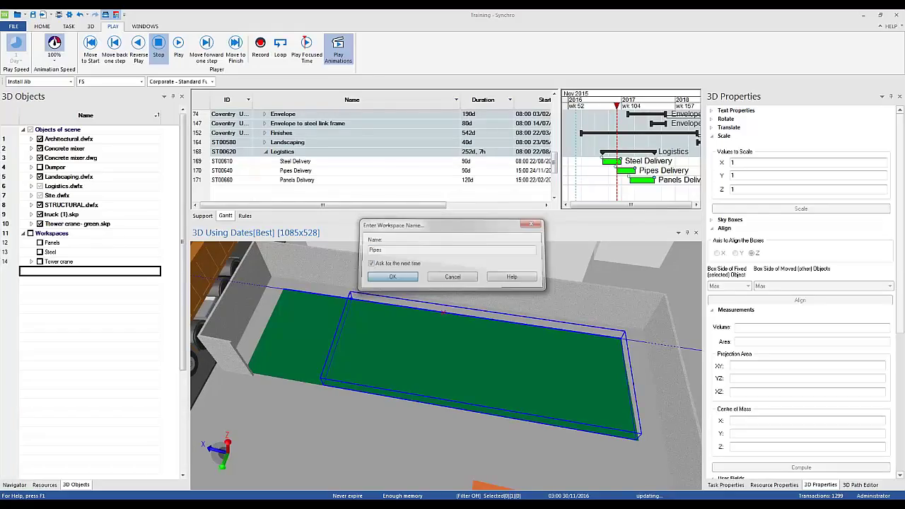
pyautogui.click(419, 333)
pyautogui.click(417, 336)
pyautogui.click(419, 334)
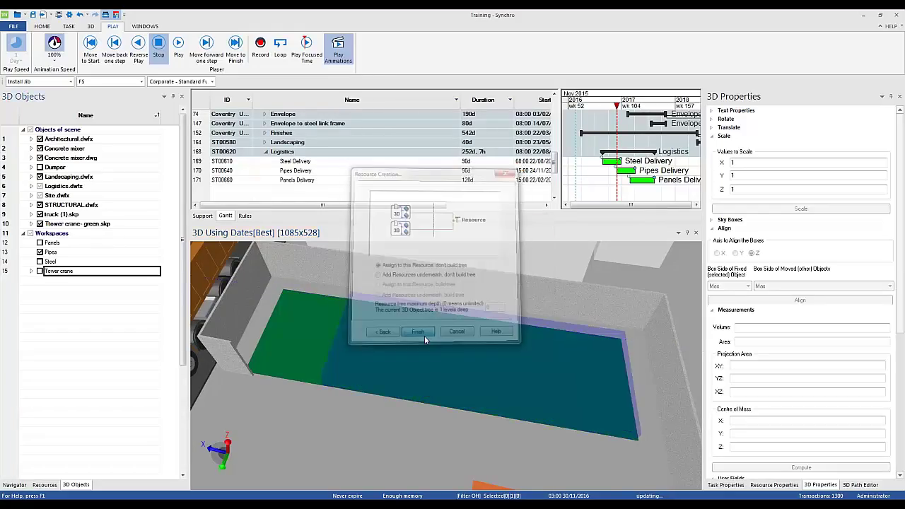
pyautogui.click(39, 243)
pyautogui.click(40, 262)
# Step: Hide Pipes and Steel and colour the Panels workspace pink
pyautogui.scroll(-1, 71, 315)
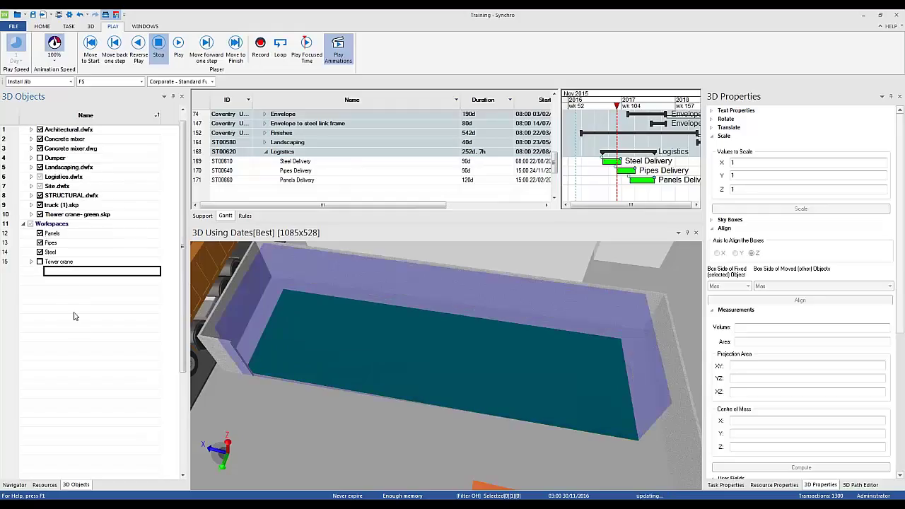
pyautogui.scroll(-3, 372, 381)
pyautogui.moveTo(376, 375); pyautogui.dragTo(357, 360, button='middle')
pyautogui.click(40, 242)
pyautogui.click(40, 252)
pyautogui.scroll(1, 67, 250)
pyautogui.click(55, 243)
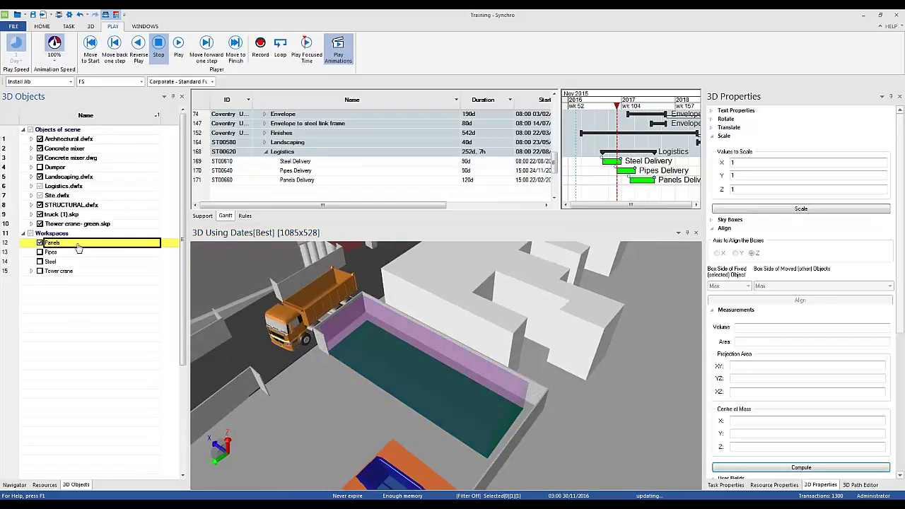
pyautogui.rightClick(265, 298)
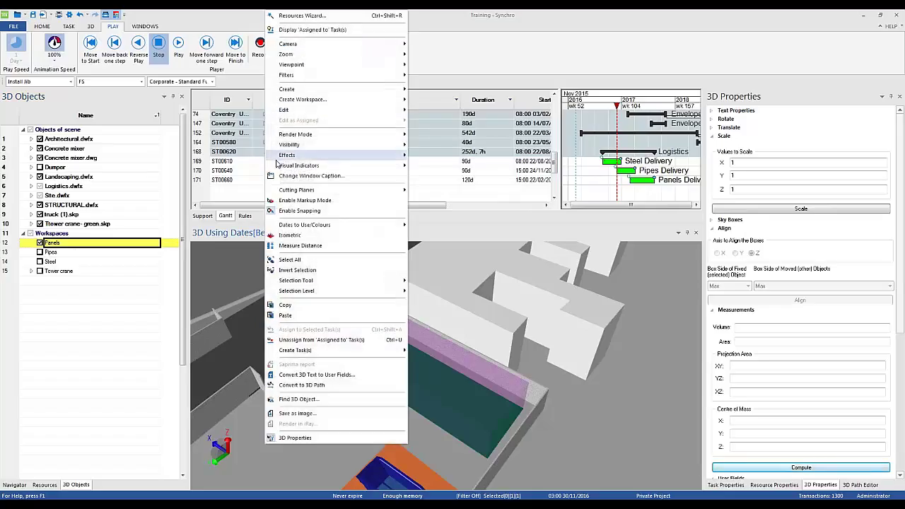
pyautogui.moveTo(322, 114)
pyautogui.click(432, 140)
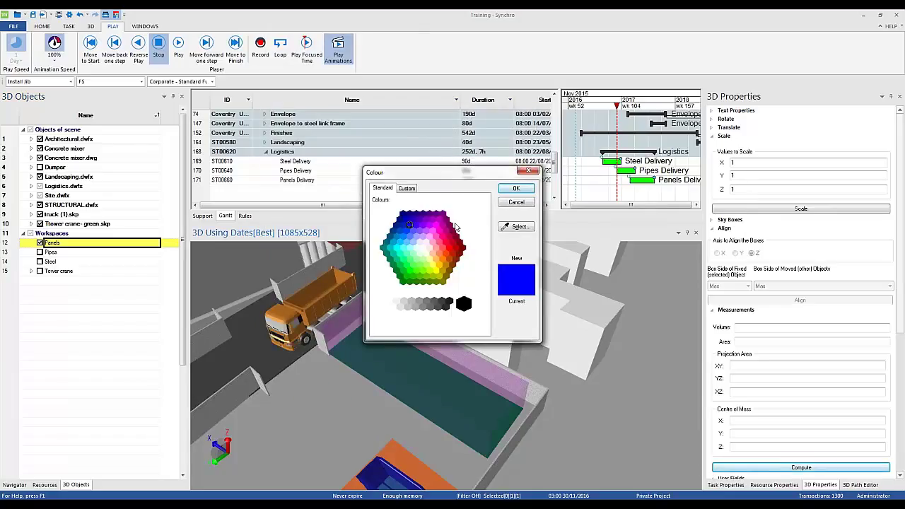
pyautogui.click(444, 236)
pyautogui.click(516, 189)
# Step: Show only the Pipes workspace and recolour it a darker blue
pyautogui.click(39, 243)
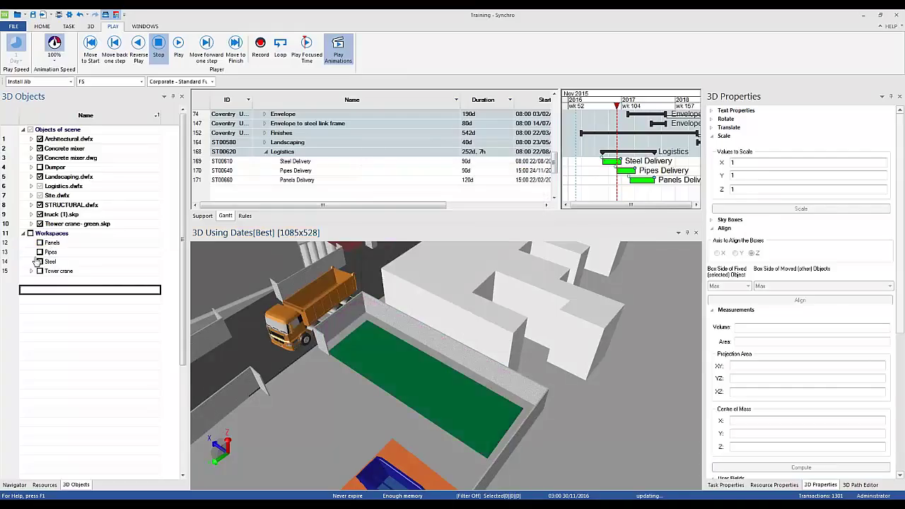
pyautogui.click(40, 253)
pyautogui.click(52, 253)
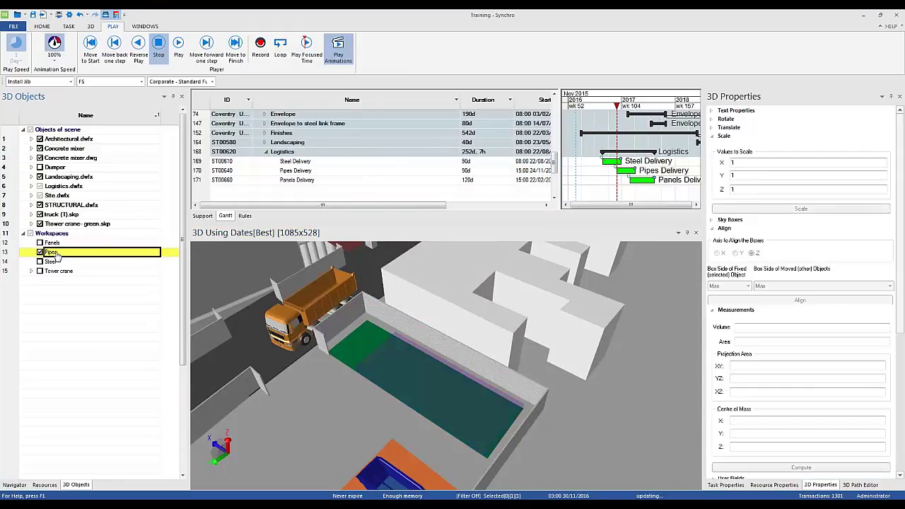
pyautogui.rightClick(260, 300)
pyautogui.moveTo(315, 112)
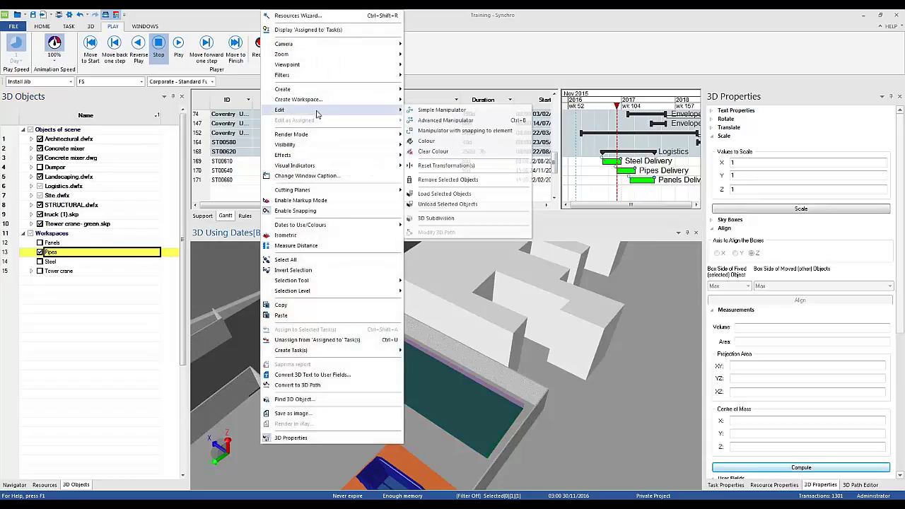
pyautogui.click(435, 141)
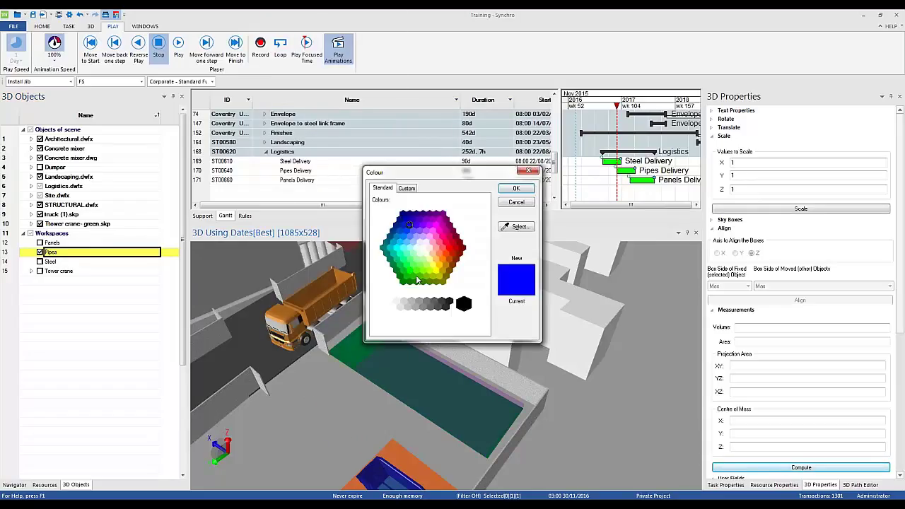
pyautogui.click(402, 213)
pyautogui.click(516, 188)
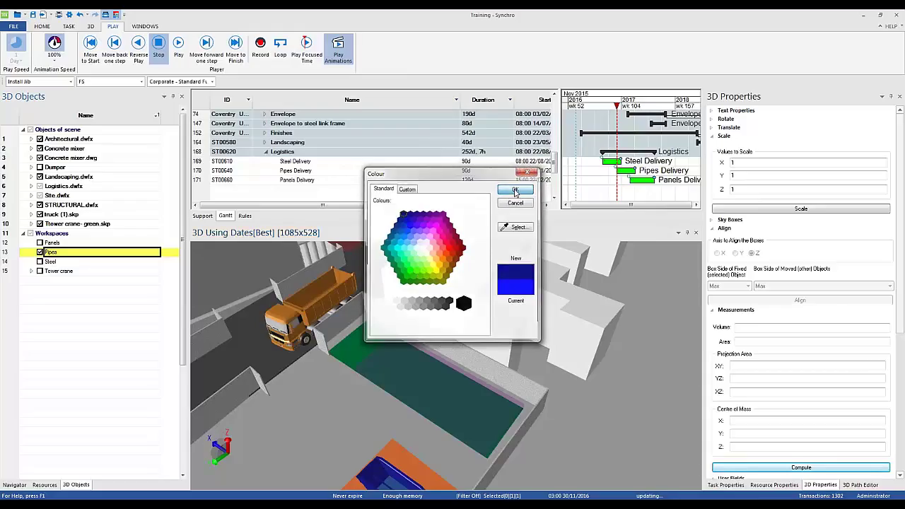
pyautogui.click(67, 296)
# Step: Show only the Steel workspace and colour it yellow
pyautogui.click(41, 252)
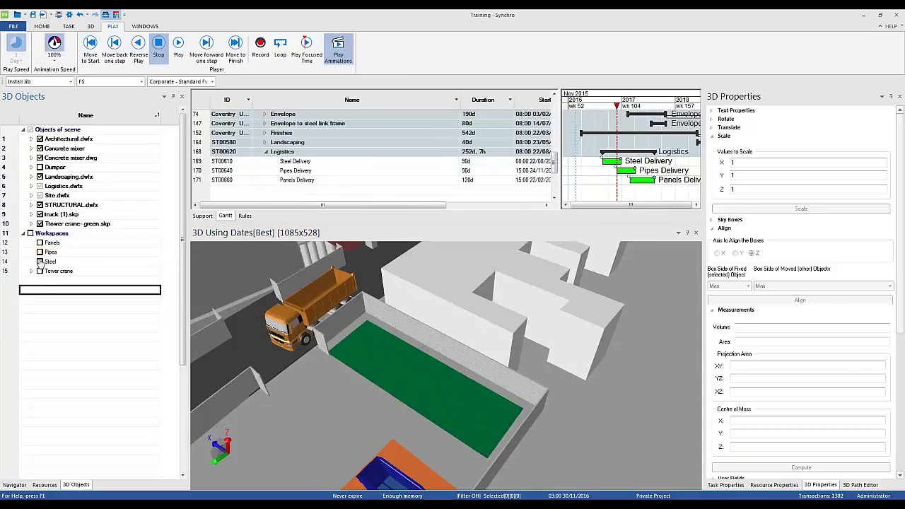
pyautogui.click(41, 262)
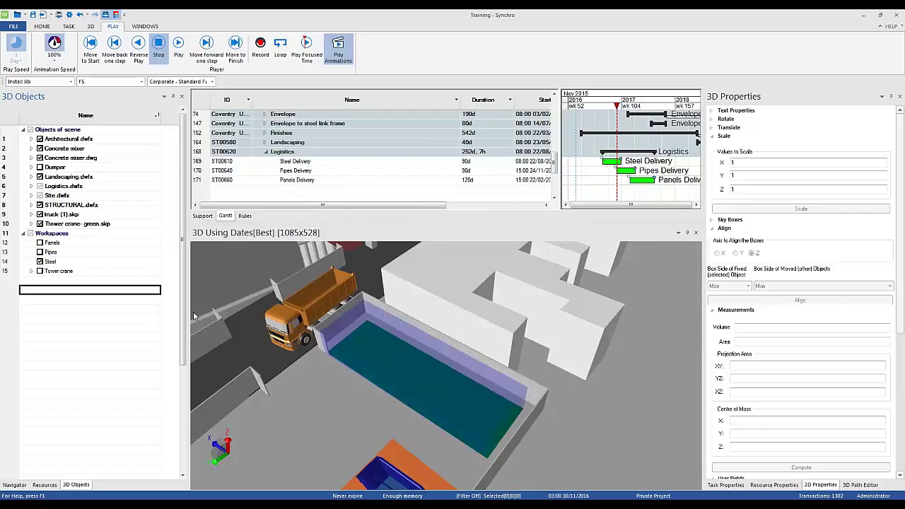
pyautogui.rightClick(248, 337)
pyautogui.moveTo(305, 110)
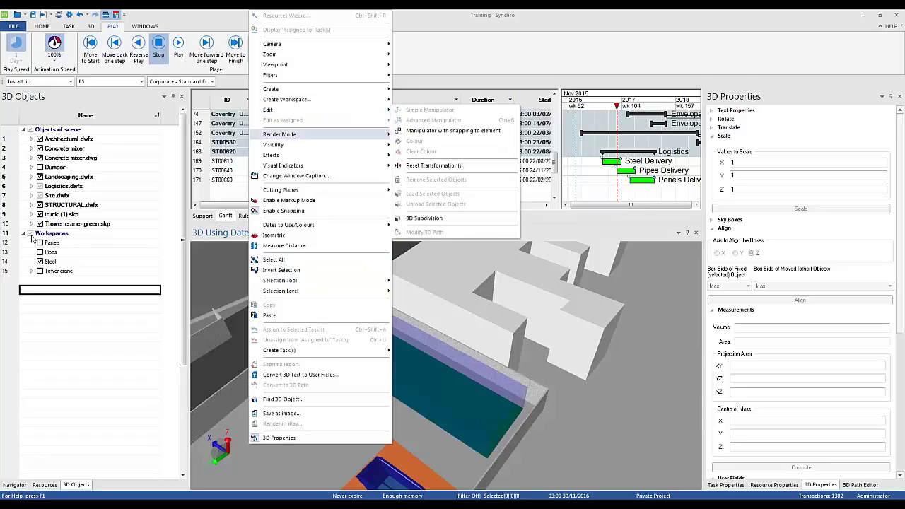
pyautogui.click(80, 272)
pyautogui.click(78, 262)
pyautogui.rightClick(276, 305)
pyautogui.moveTo(344, 110)
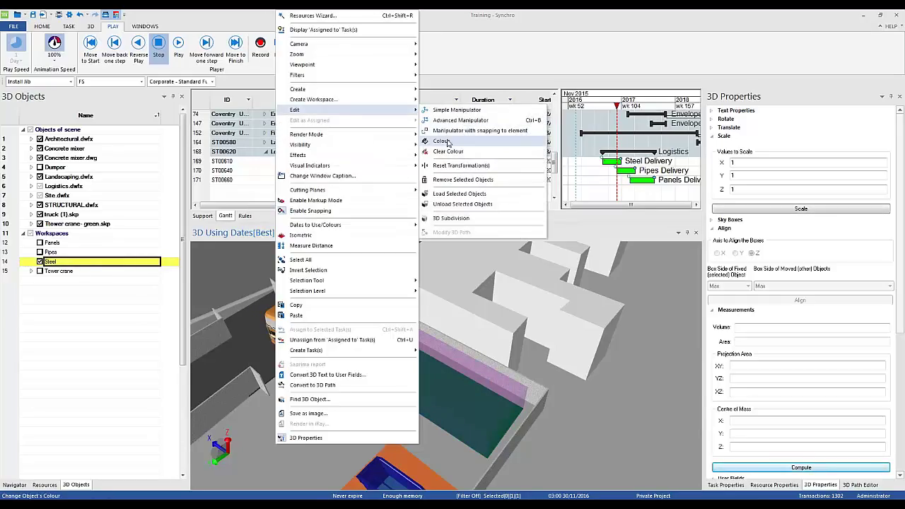
pyautogui.click(446, 141)
pyautogui.click(437, 272)
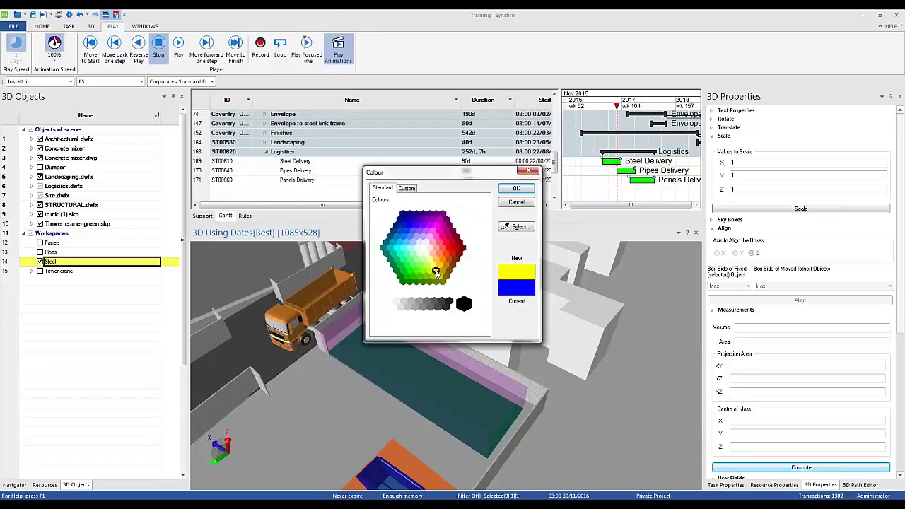
pyautogui.click(517, 188)
# Step: Show Pipes and Panels alongside Steel and orbit to view the pit side-on
pyautogui.click(40, 252)
pyautogui.click(39, 243)
pyautogui.scroll(-1, 56, 278)
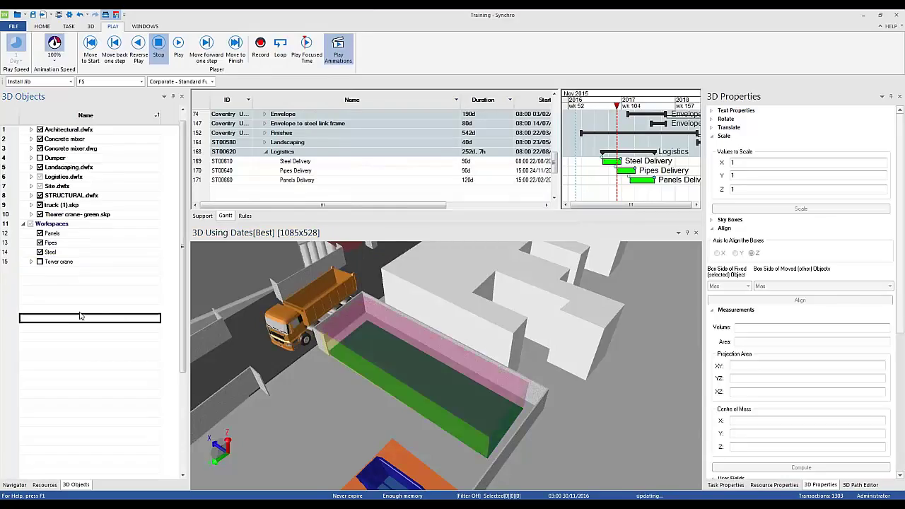
pyautogui.scroll(3, 372, 368)
pyautogui.moveTo(372, 366); pyautogui.dragTo(396, 360)
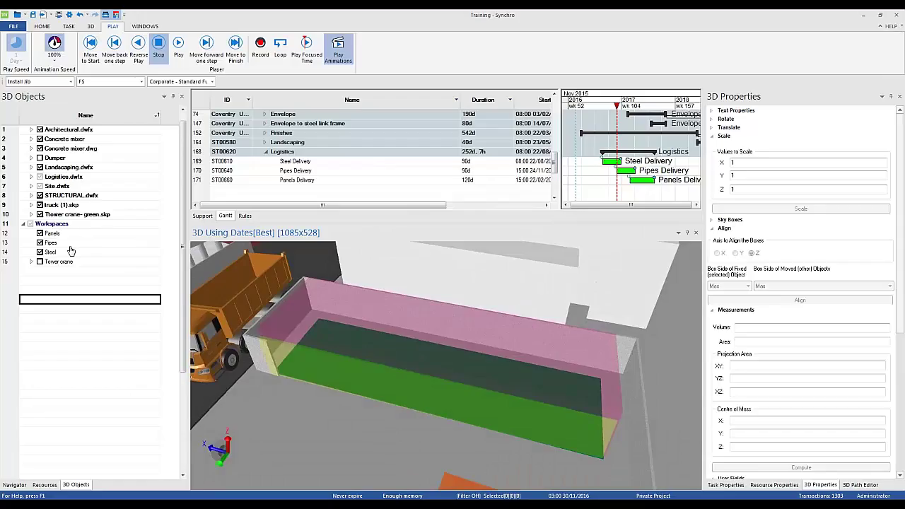
# Step: Under Resource Appearance Profiles, add a user profile named Workspaces and scroll through its settings
pyautogui.click(14, 485)
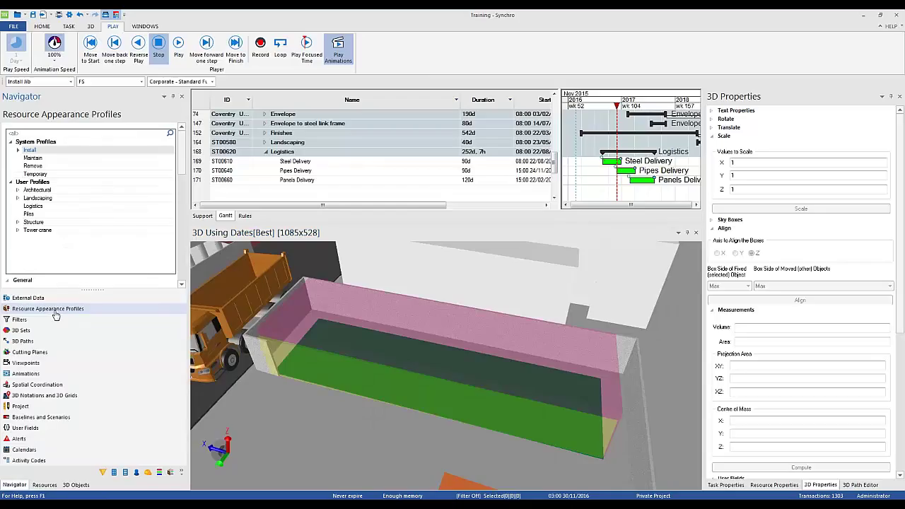
pyautogui.click(39, 174)
pyautogui.rightClick(60, 176)
pyautogui.click(62, 181)
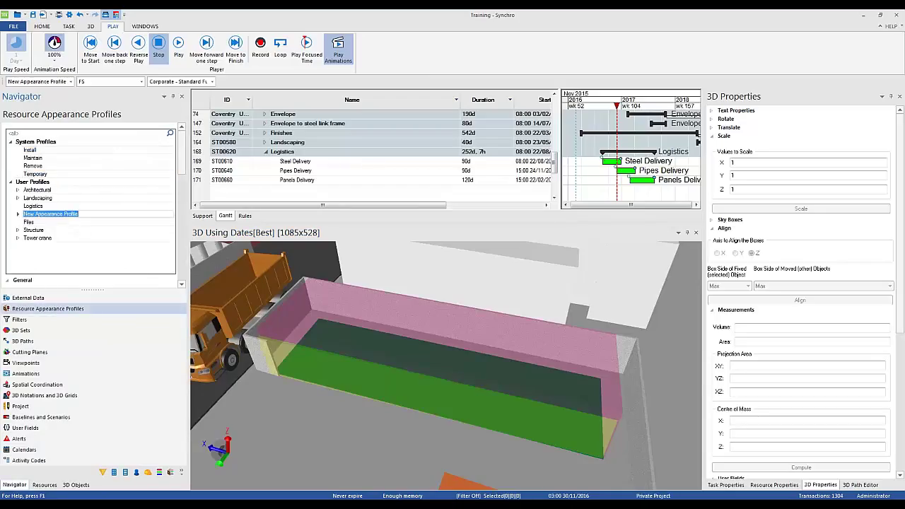
pyautogui.write('w')
pyautogui.press('Return')
pyautogui.click(41, 238)
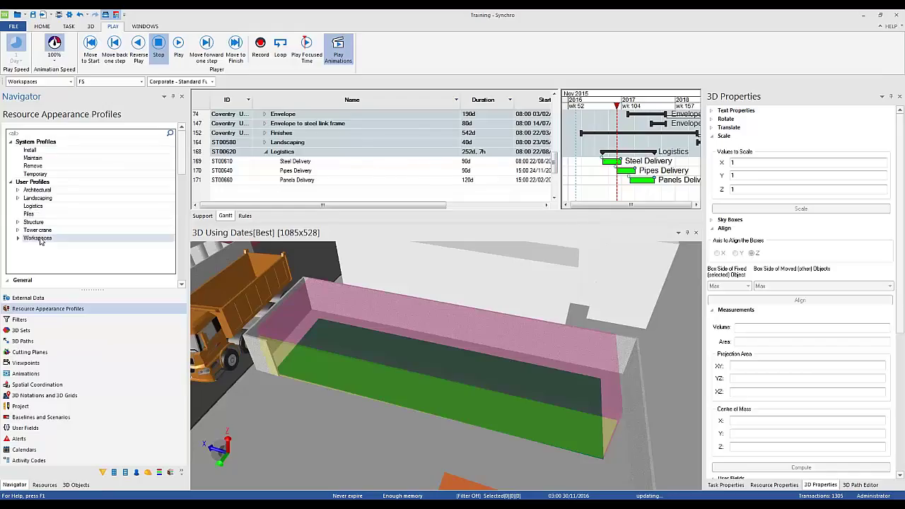
pyautogui.scroll(-5, 182, 191)
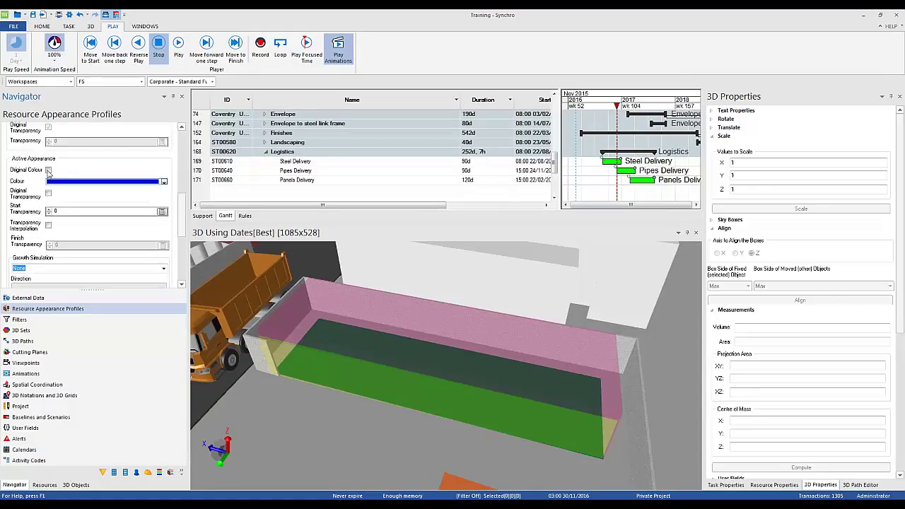
# Step: Assign the Panels and Pipes workspaces to the Panels Delivery and Pipes Delivery tasks
pyautogui.scroll(6, 179, 208)
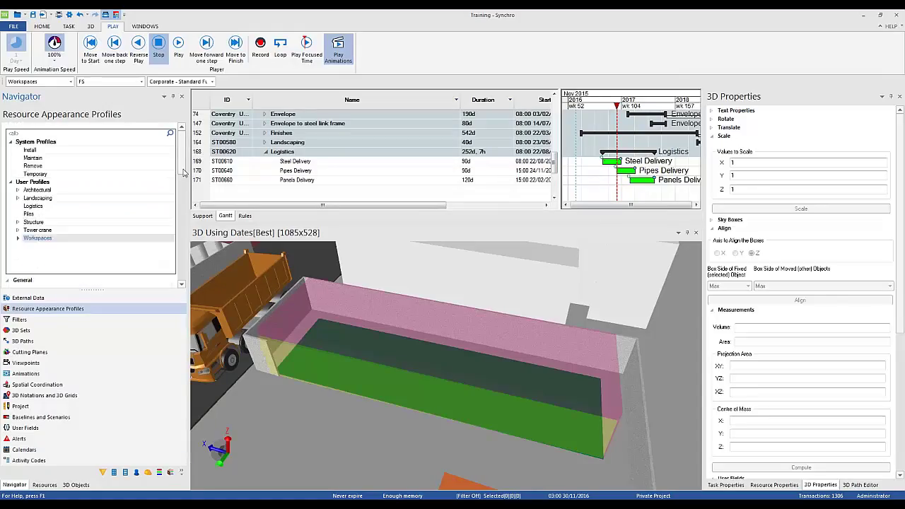
pyautogui.click(76, 485)
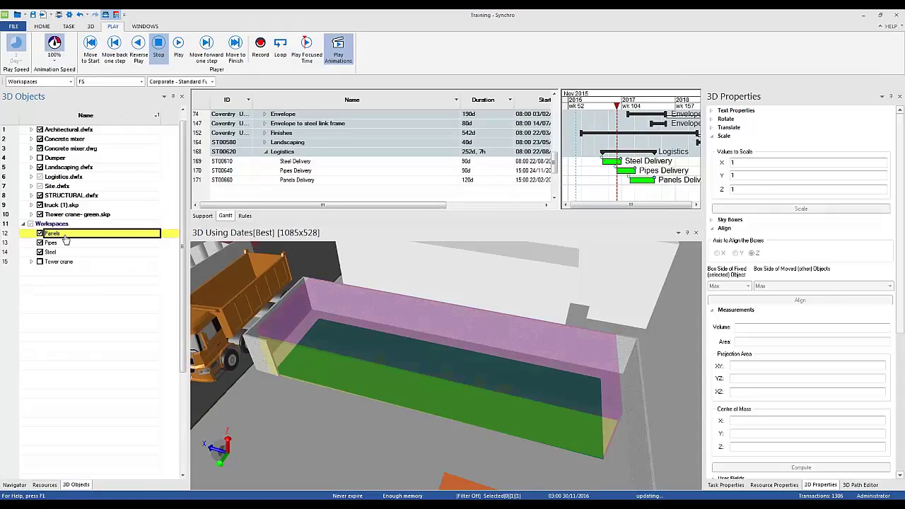
pyautogui.click(304, 183)
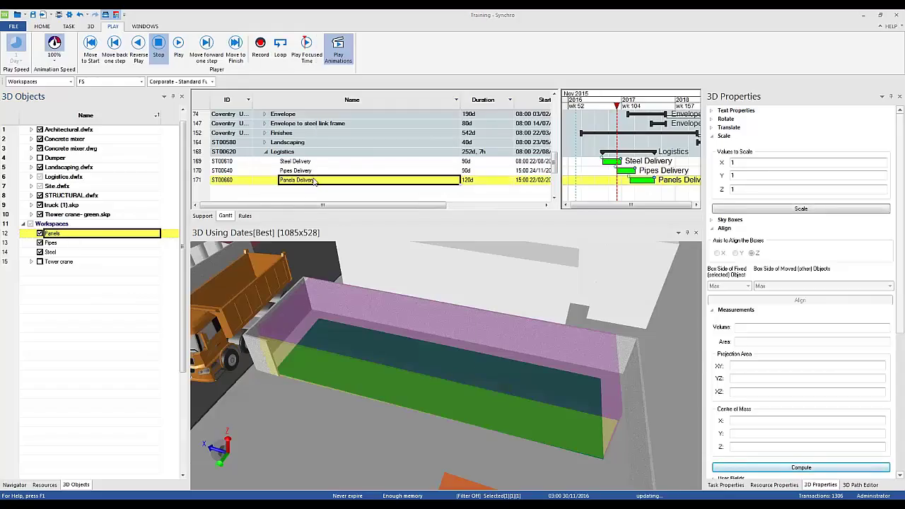
pyautogui.rightClick(312, 181)
pyautogui.click(349, 30)
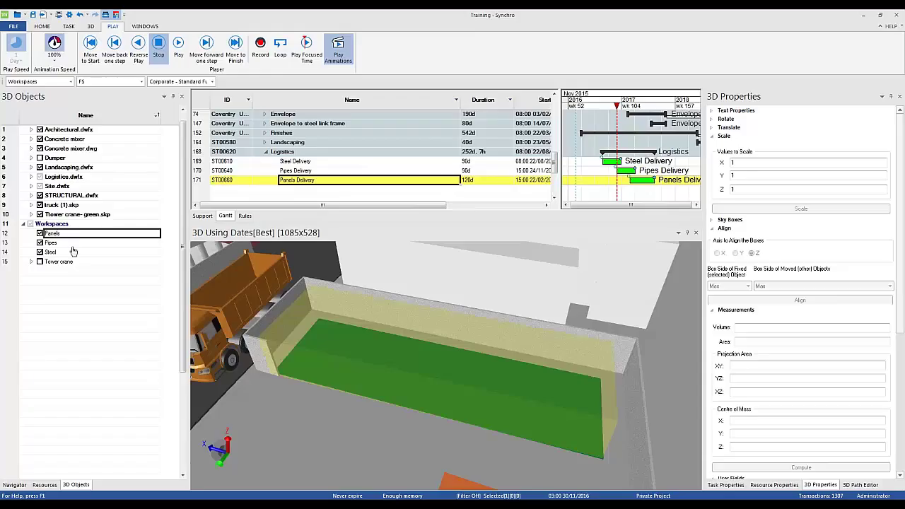
pyautogui.click(318, 173)
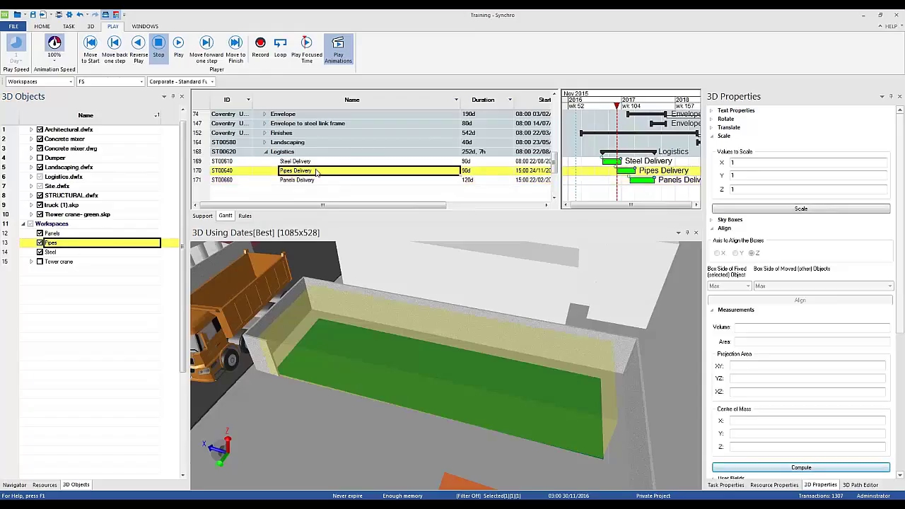
pyautogui.rightClick(317, 173)
pyautogui.click(356, 33)
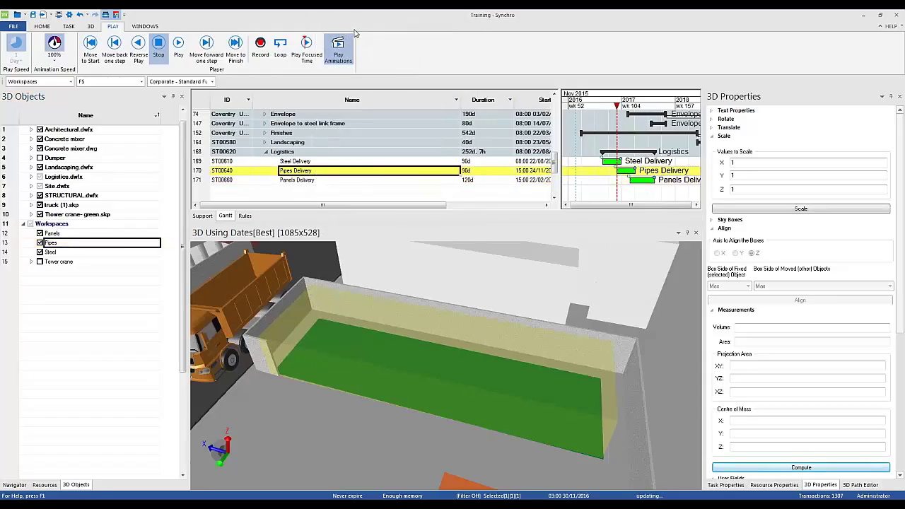
# Step: Assign the Steel workspace to the Steel Delivery task
pyautogui.click(57, 254)
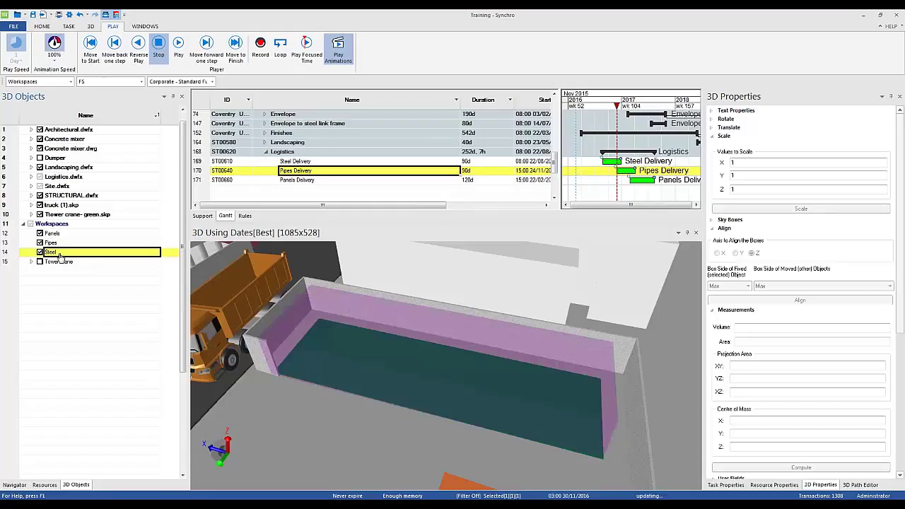
pyautogui.click(308, 164)
pyautogui.rightClick(308, 166)
pyautogui.click(319, 30)
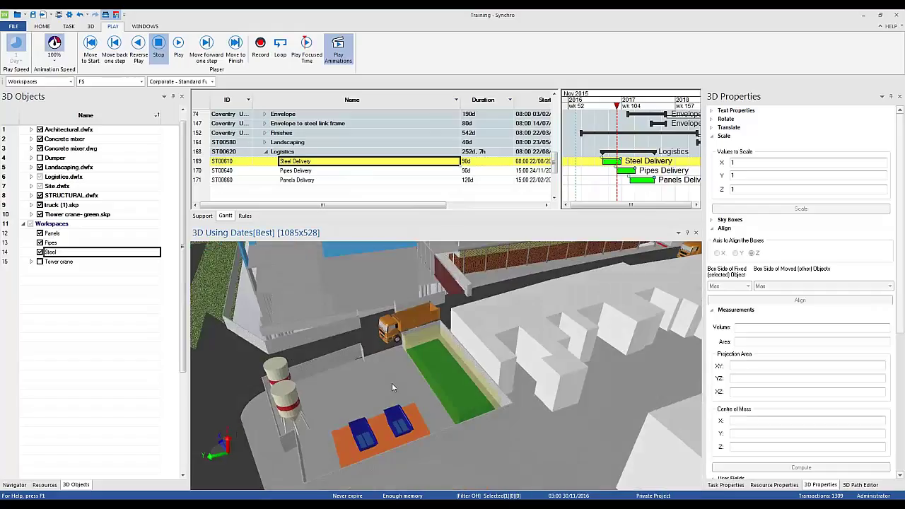
# Step: Drag the schedule forward to 29/05/2017 to watch deliveries arrive, then return to appearance profiles
pyautogui.click(605, 100)
pyautogui.moveTo(606, 100)
pyautogui.mouseDown()
pyautogui.moveTo(656, 108)
pyautogui.moveTo(644, 106)
pyautogui.mouseUp()
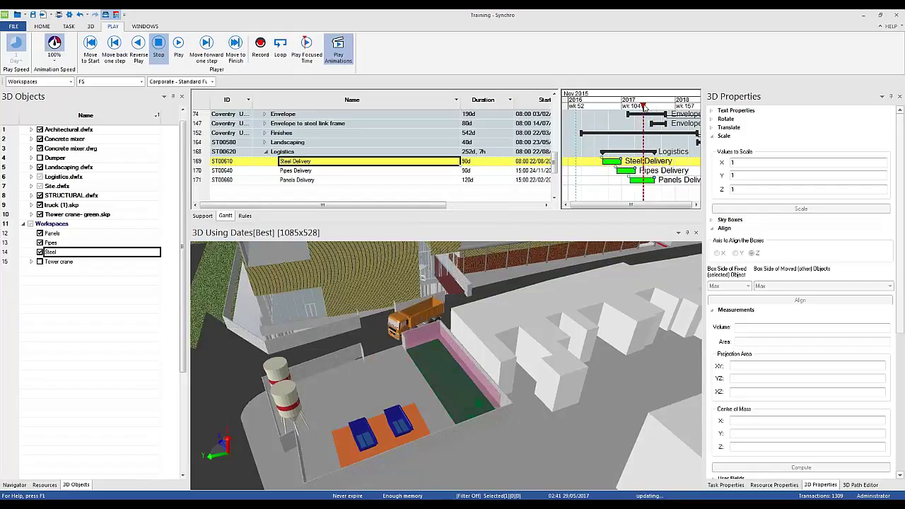
pyautogui.click(14, 485)
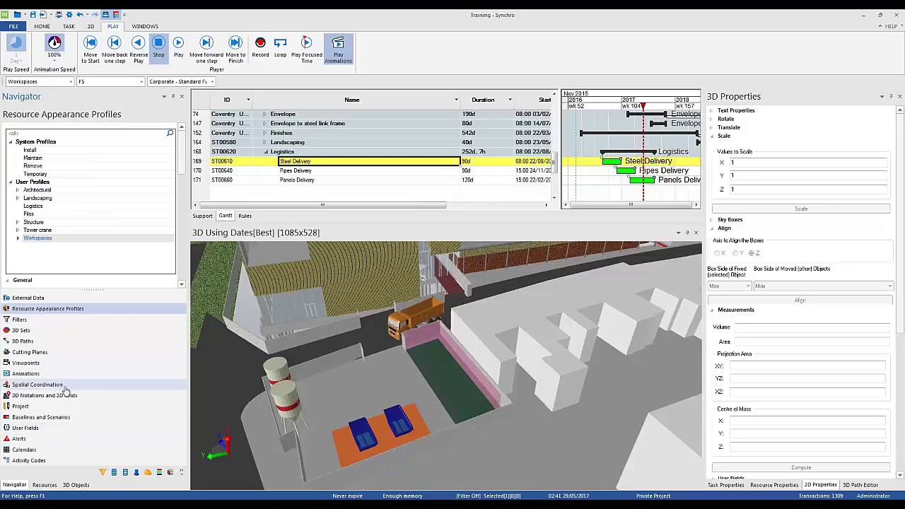
# Step: Select the Panels through Steel workspaces, set the schedule to 12/12/2016, and show appearance profiles
pyautogui.click(76, 484)
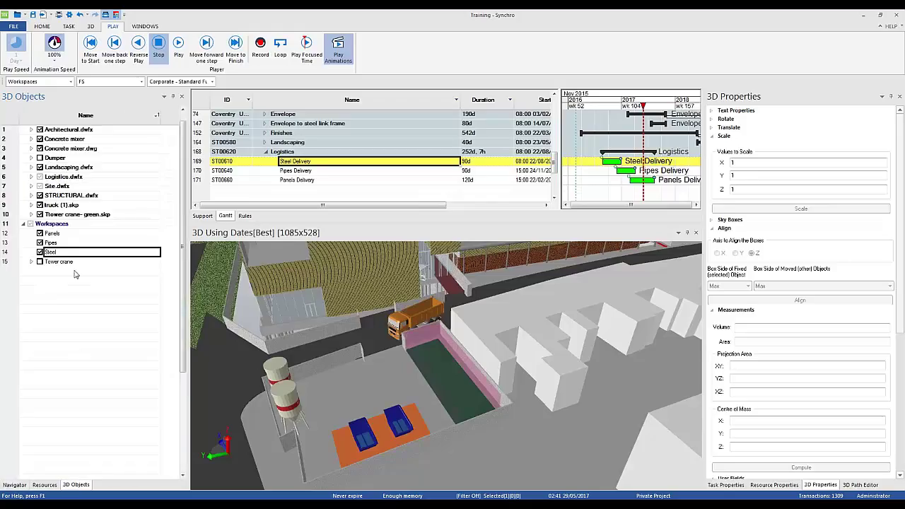
pyautogui.click(60, 234)
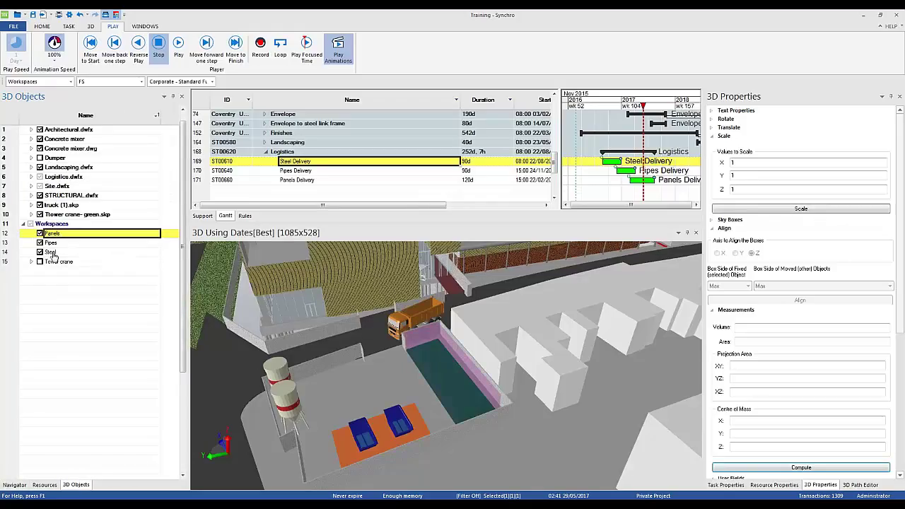
pyautogui.keyDown('shift'); pyautogui.click(53, 253); pyautogui.keyUp('shift')
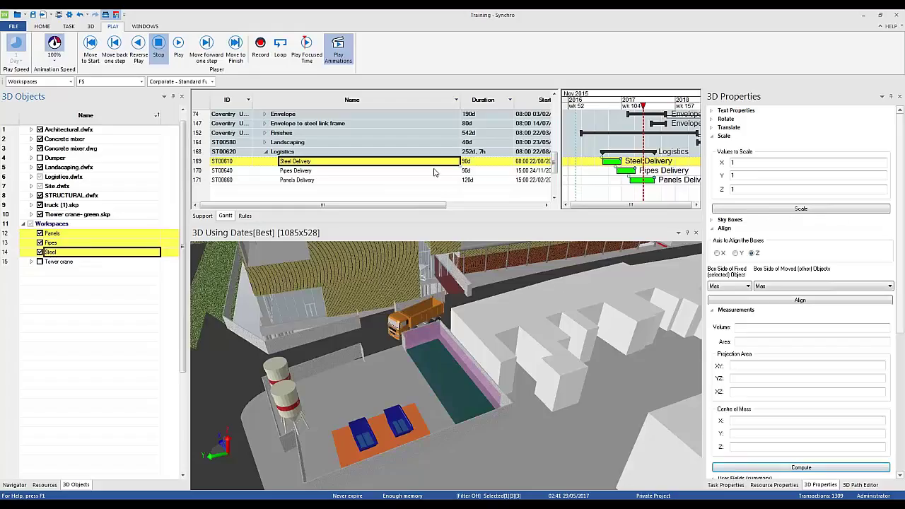
pyautogui.click(621, 103)
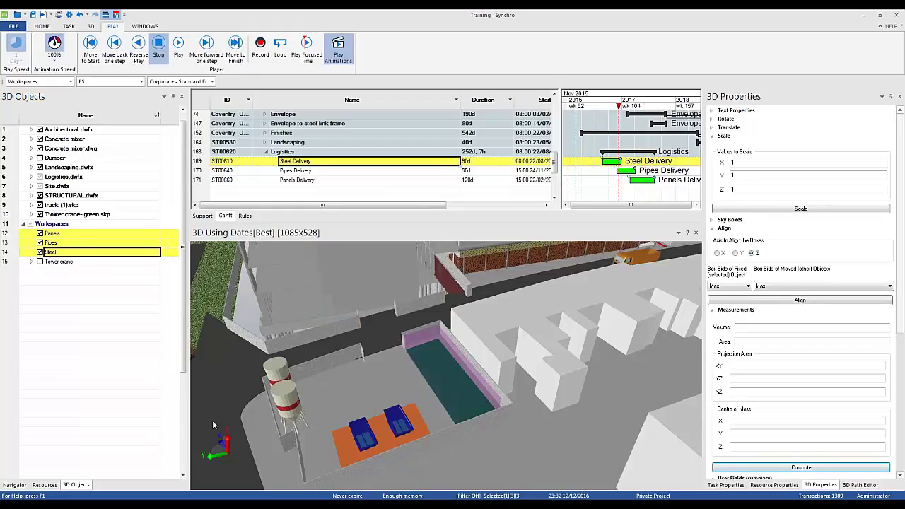
pyautogui.click(15, 486)
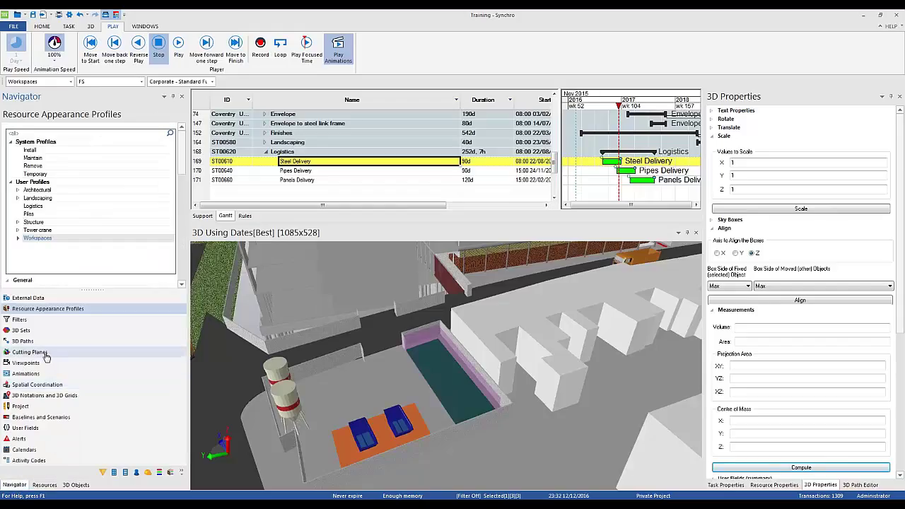
# Step: Clear the spatial test search filter and add a new spatial test
pyautogui.click(43, 385)
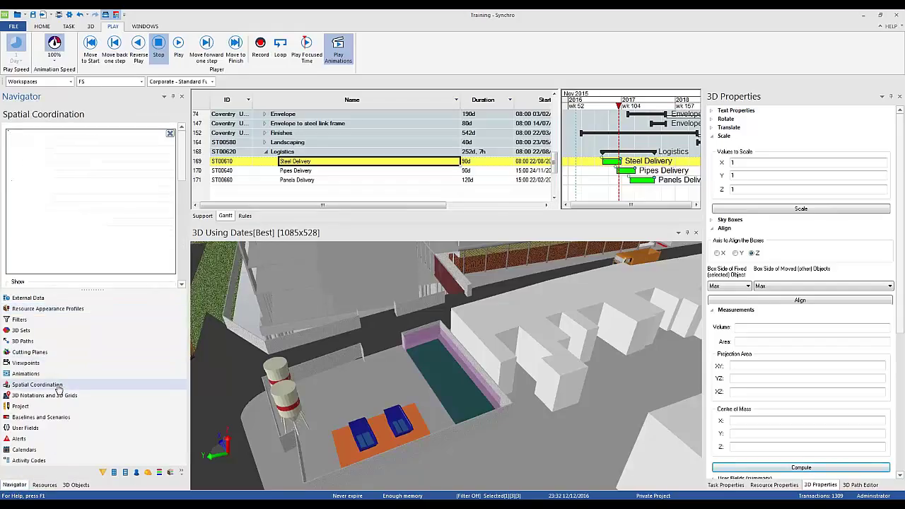
pyautogui.rightClick(49, 150)
pyautogui.click(62, 159)
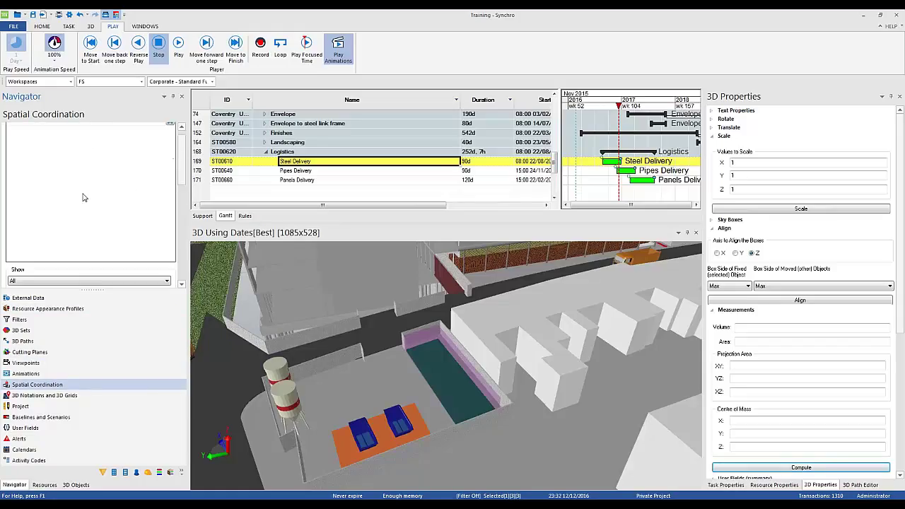
pyautogui.rightClick(41, 184)
pyautogui.press('Escape')
pyautogui.click(170, 128)
pyautogui.rightClick(41, 165)
pyautogui.click(55, 170)
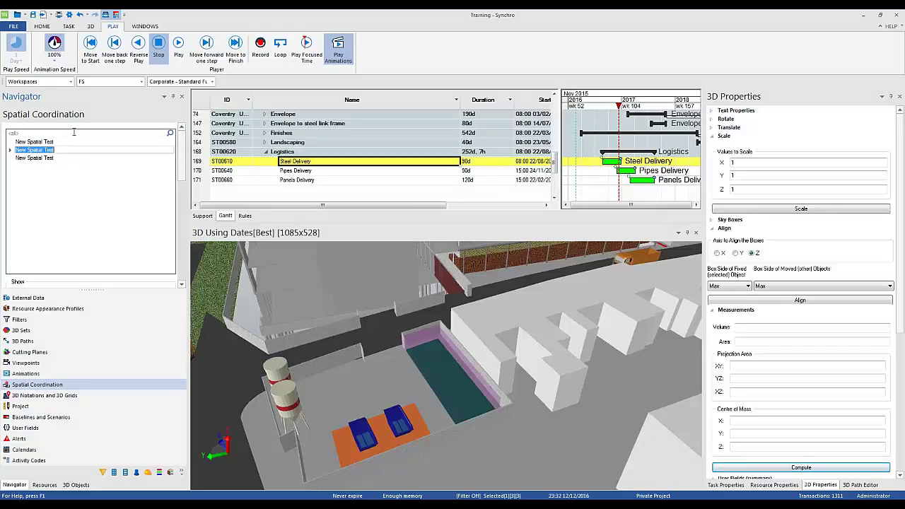
# Step: Name the test 'Workspaces conflict' and limit it to the focused time snapshot and selected 3D objects
pyautogui.write('Workspaces conflict')
pyautogui.moveTo(47, 148); pyautogui.dragTo(41, 159)
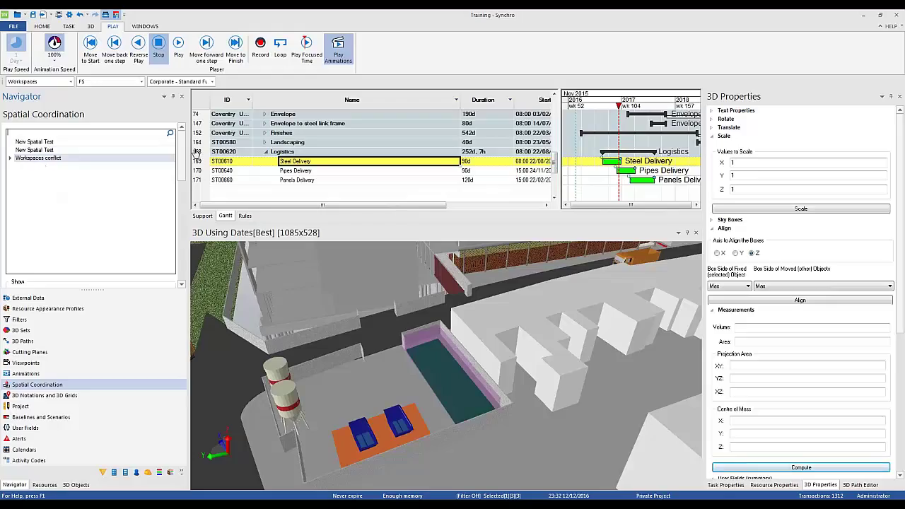
pyautogui.moveTo(182, 153); pyautogui.dragTo(176, 221)
pyautogui.click(13, 183)
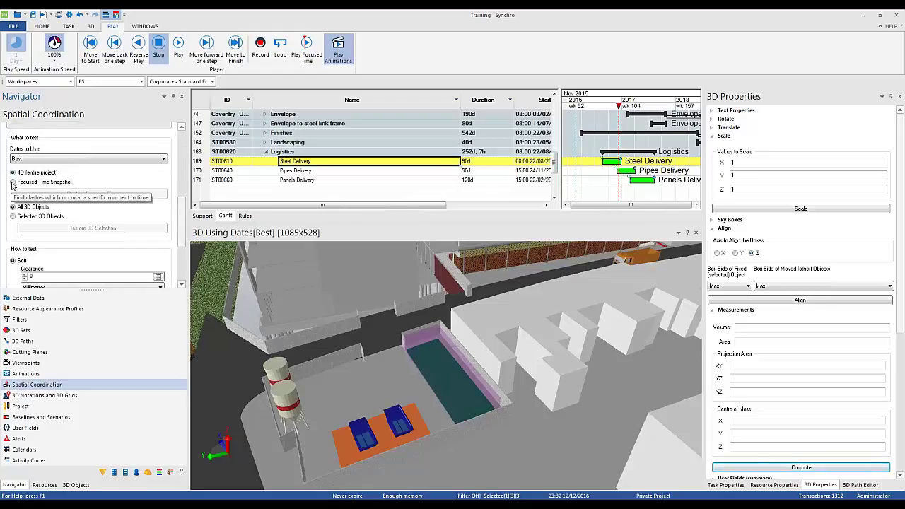
pyautogui.click(13, 218)
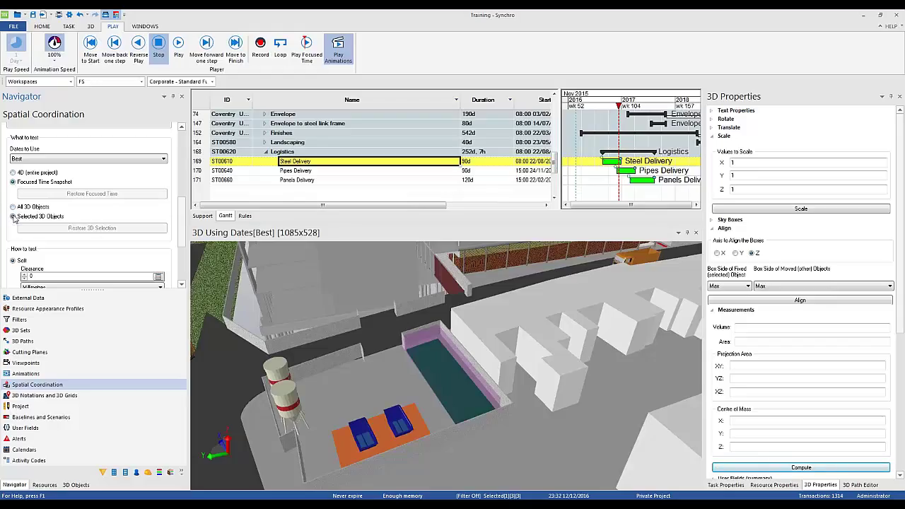
pyautogui.moveTo(182, 213); pyautogui.dragTo(181, 149)
pyautogui.rightClick(43, 158)
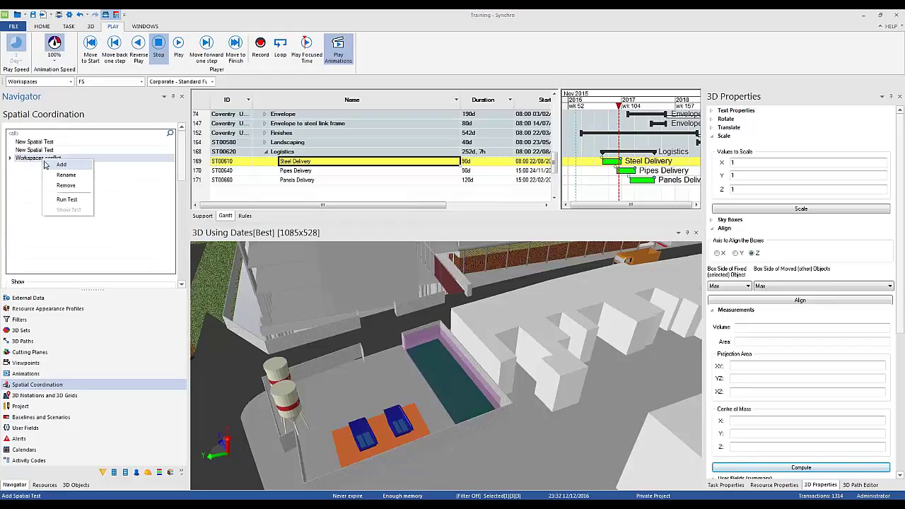
# Step: Run Workspaces conflict, inspect its single Pipes-Steel clash with widened columns, then close the results
pyautogui.click(69, 199)
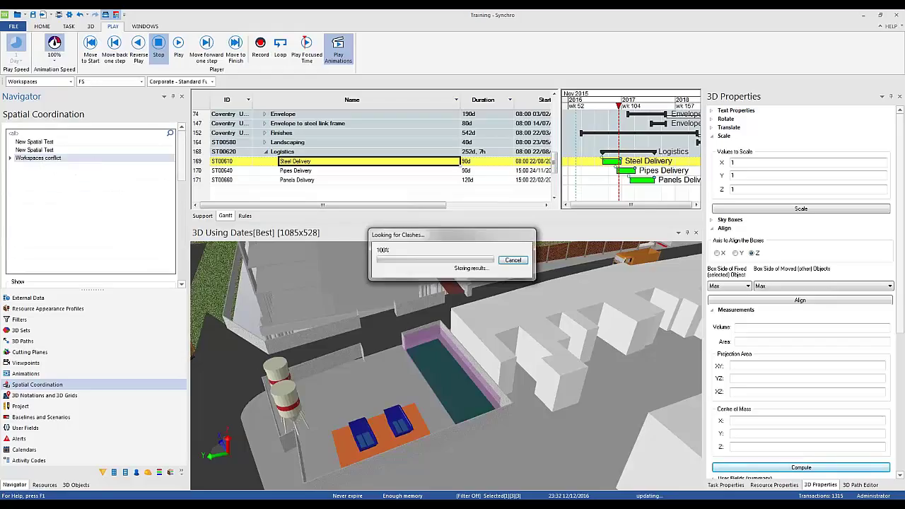
pyautogui.moveTo(465, 167); pyautogui.dragTo(481, 152)
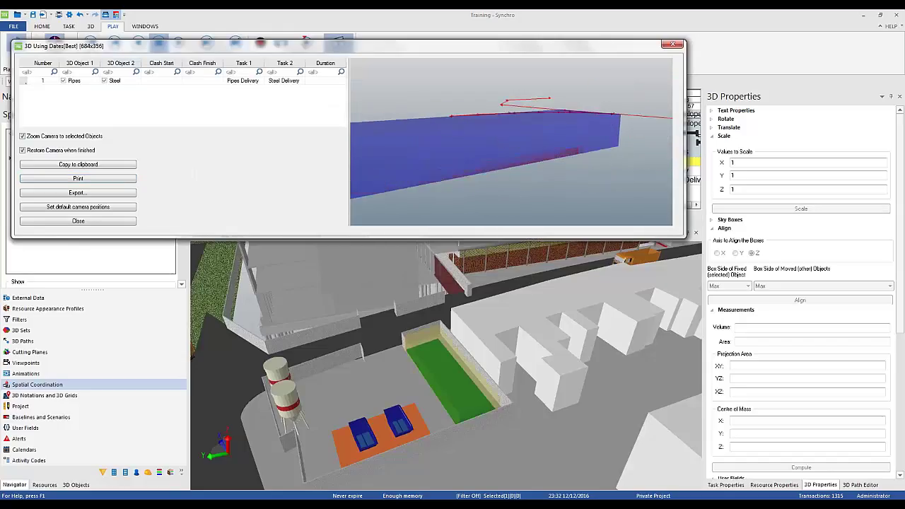
pyautogui.moveTo(104, 64); pyautogui.dragTo(162, 65)
pyautogui.moveTo(275, 68); pyautogui.dragTo(325, 65)
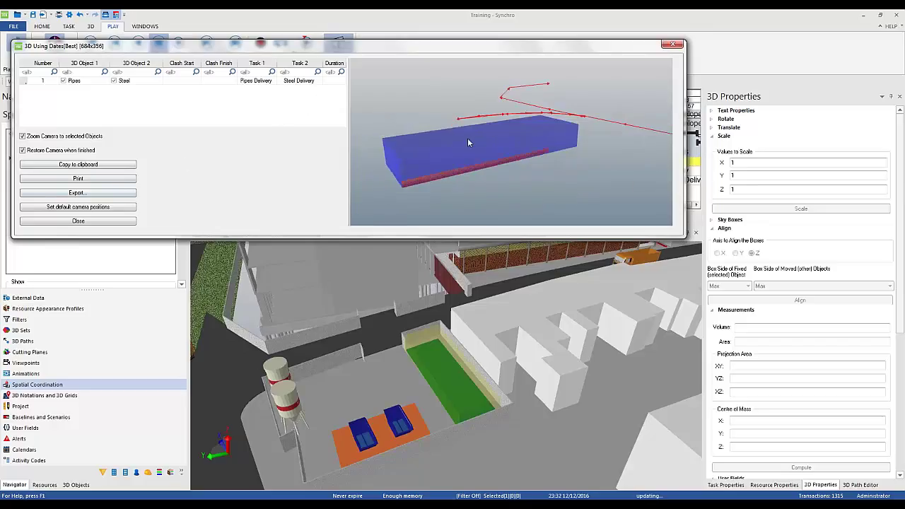
pyautogui.click(673, 46)
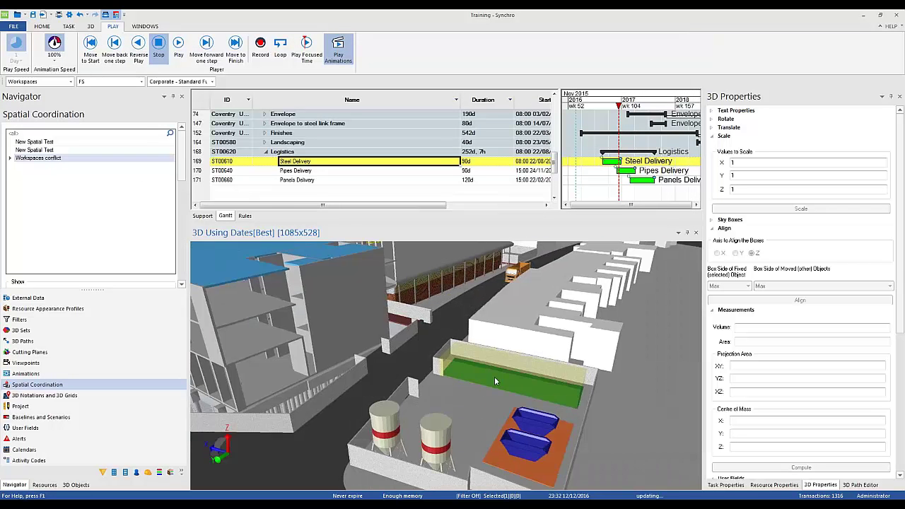
# Step: Switch the Navigator to the 3D Objects list
pyautogui.click(74, 485)
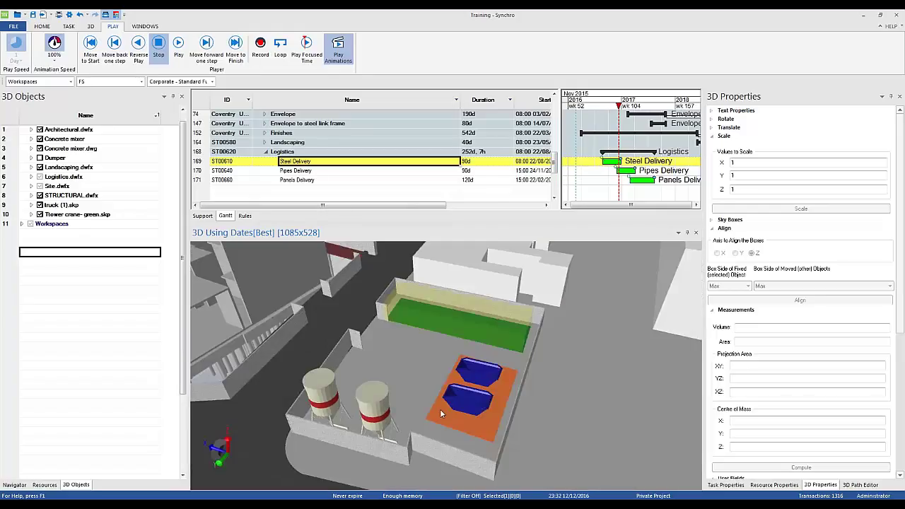
# Step: Create an unassigned bounding-box workspace, New Workspace for Site Block [261211], around the orange site pad
pyautogui.click(446, 411)
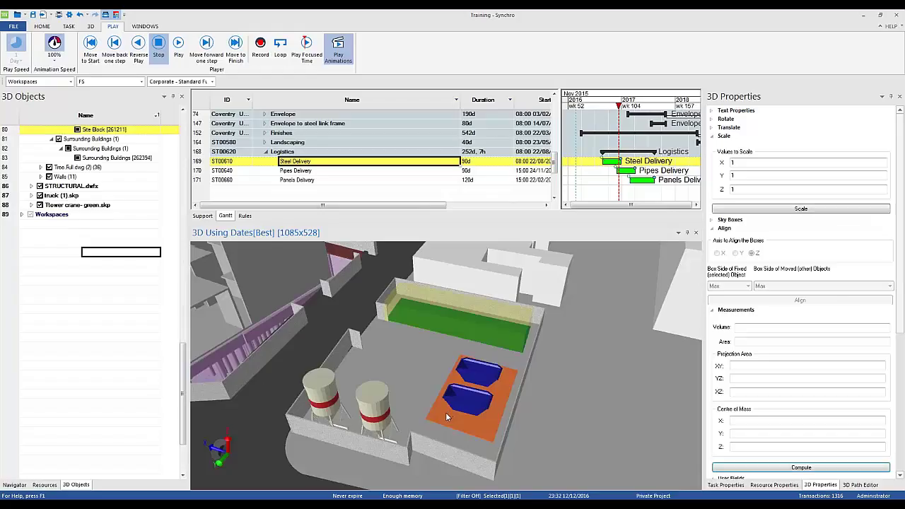
pyautogui.rightClick(445, 418)
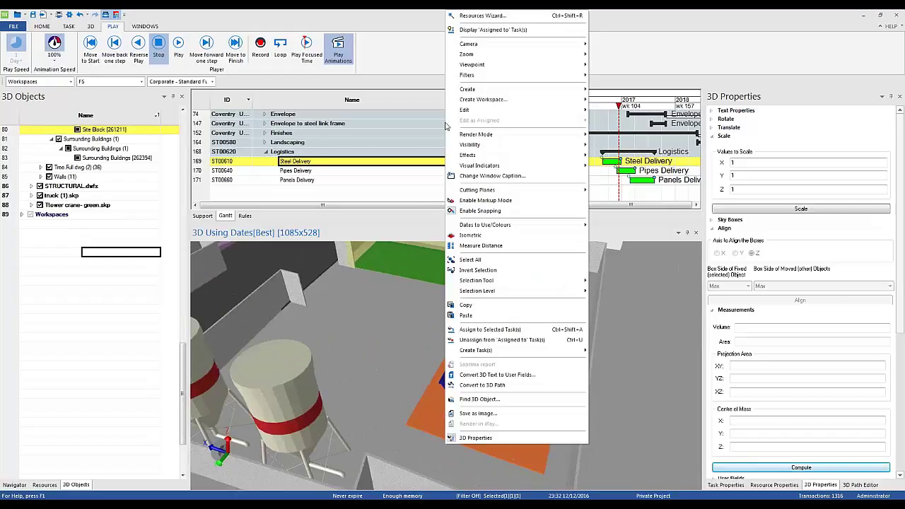
pyautogui.moveTo(484, 104)
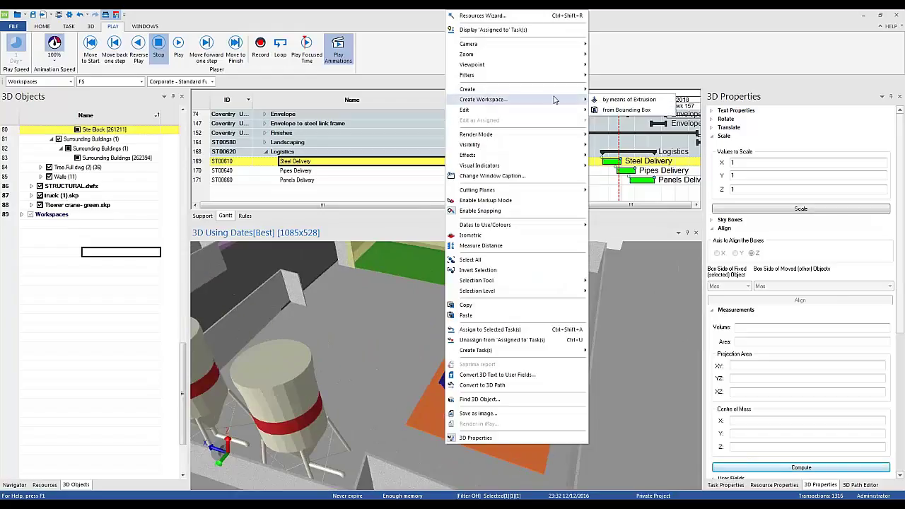
pyautogui.click(629, 114)
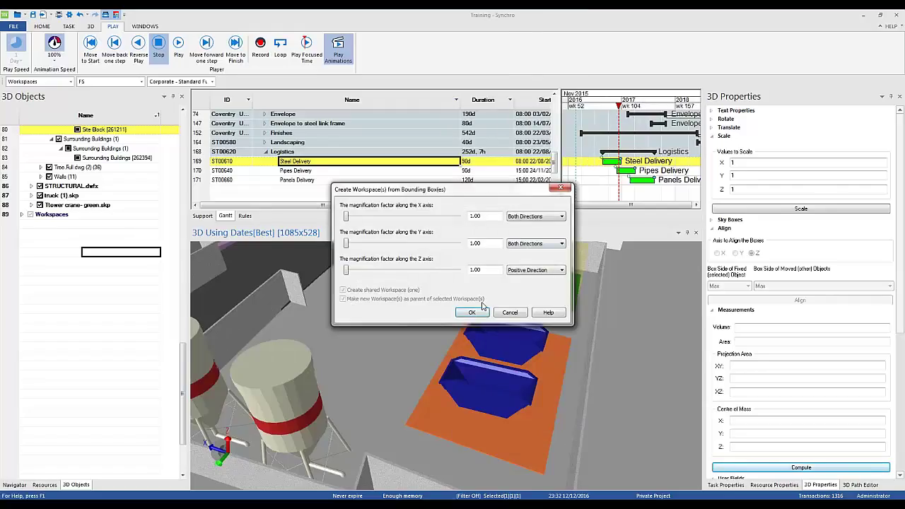
pyautogui.click(473, 312)
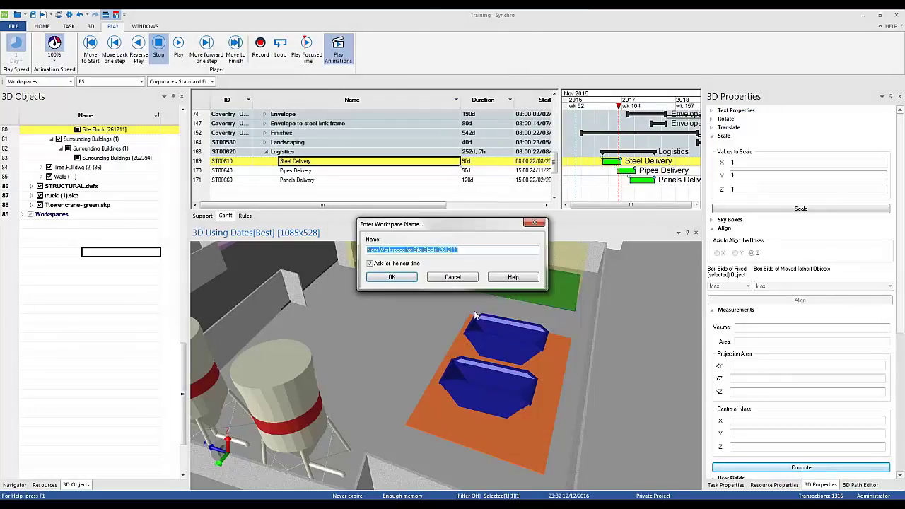
pyautogui.click(394, 278)
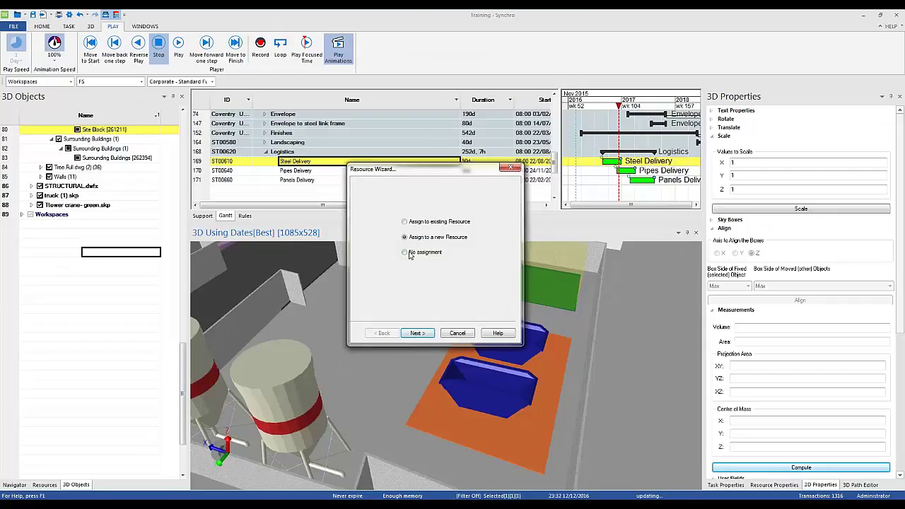
pyautogui.click(406, 252)
pyautogui.click(416, 333)
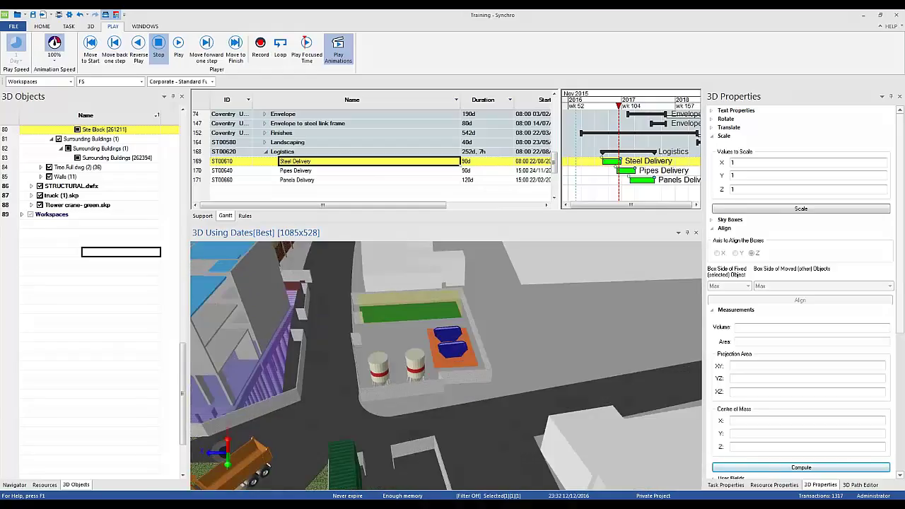
pyautogui.click(23, 214)
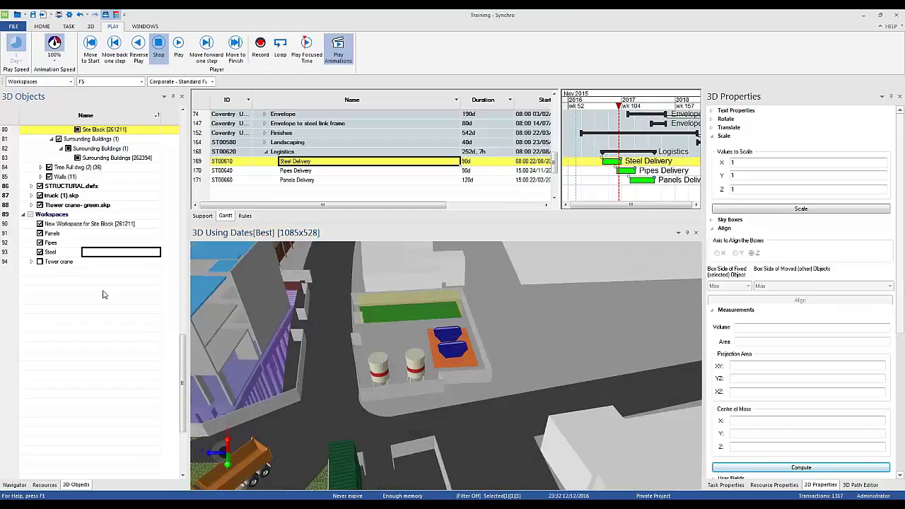
# Step: Select New Workspace for Site Block [261211] in the 3D Objects tree
pyautogui.click(83, 224)
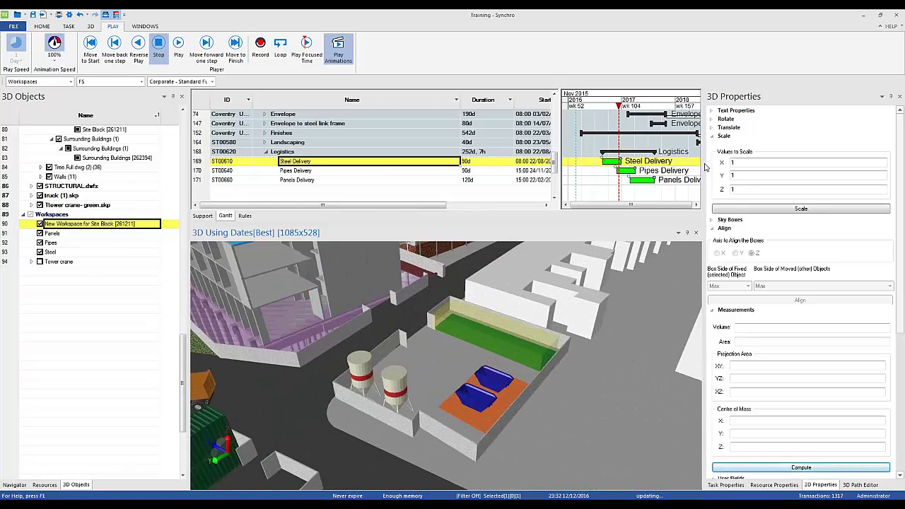
# Step: Clear the selection and uncheck New Workspace for Site Block [261211] to hide it
pyautogui.click(466, 405)
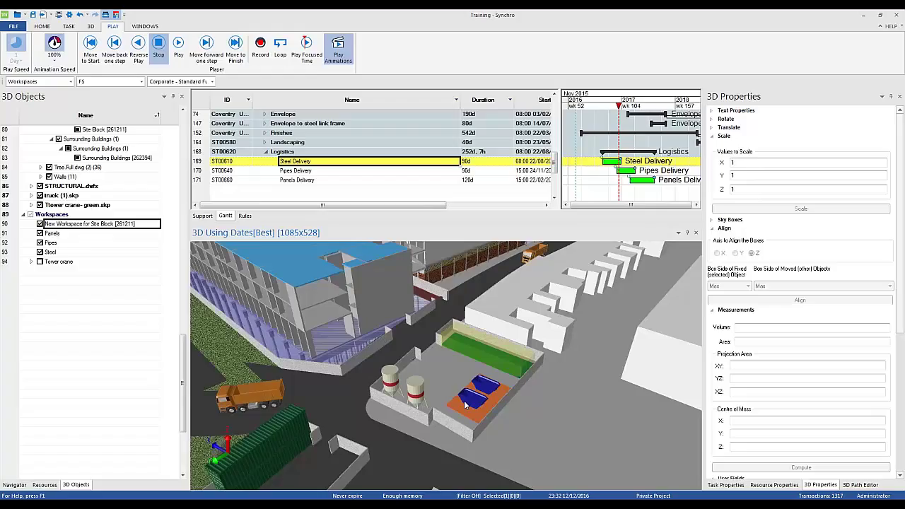
pyautogui.click(41, 225)
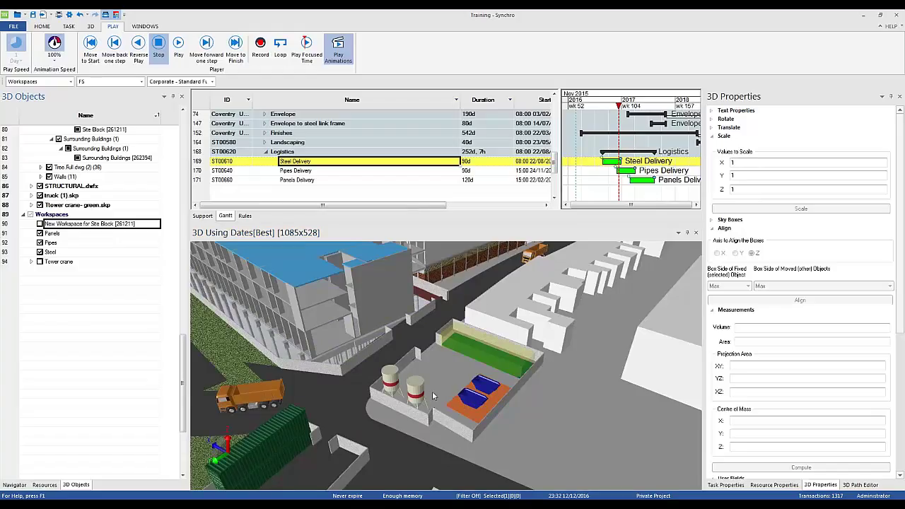
# Step: Unassign the Steel workspace from its Steel Delivery task
pyautogui.scroll(3, 459, 347)
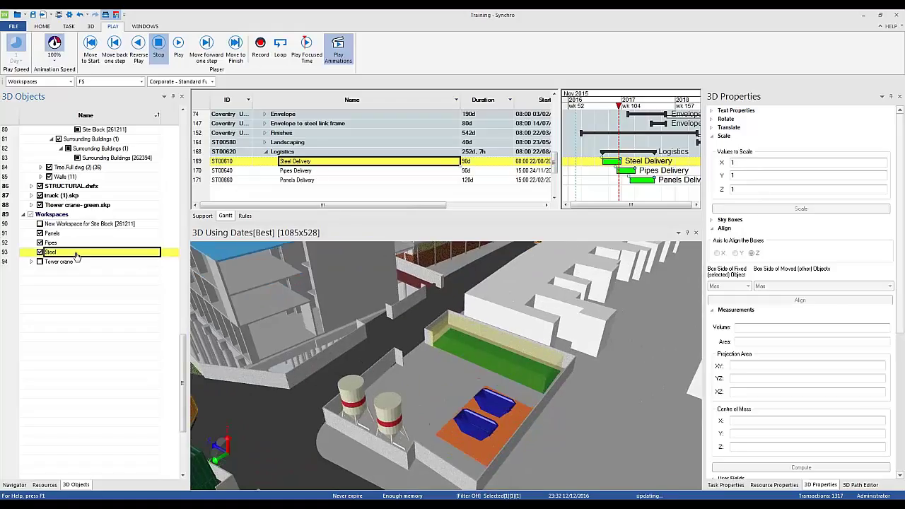
pyautogui.click(73, 253)
pyautogui.rightClick(505, 360)
pyautogui.click(534, 341)
pyautogui.click(526, 279)
# Step: Move the Steel workspace with the Simple Manipulator out of the pit toward the site front
pyautogui.scroll(3, 470, 329)
pyautogui.rightClick(470, 331)
pyautogui.moveTo(537, 110)
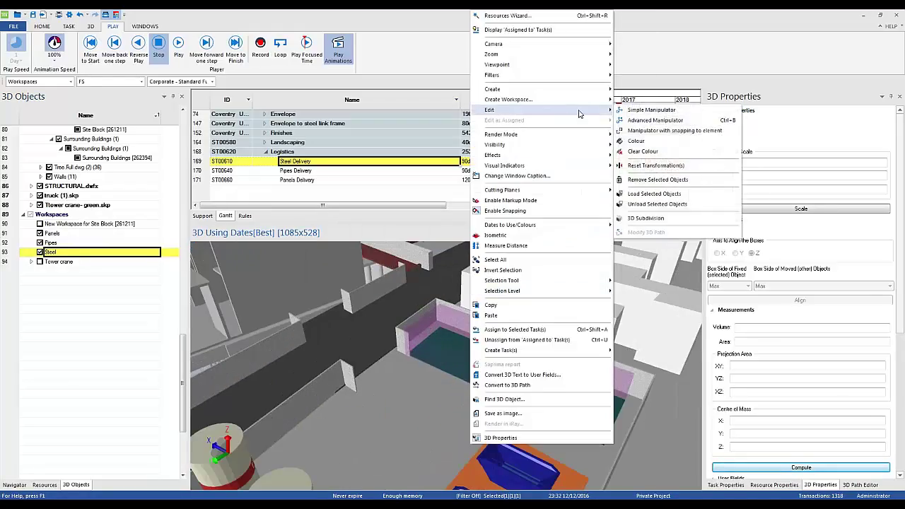
pyautogui.click(632, 114)
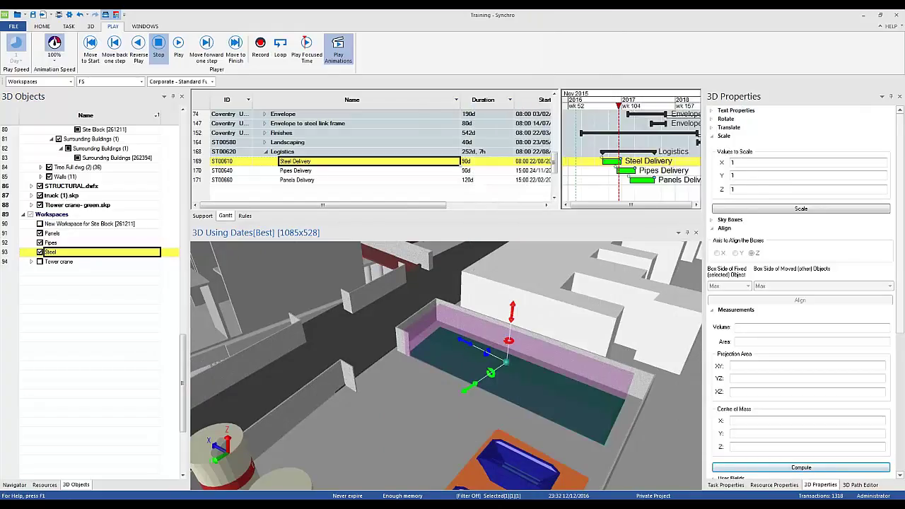
pyautogui.moveTo(469, 391); pyautogui.dragTo(527, 428)
pyautogui.scroll(-3, 439, 404)
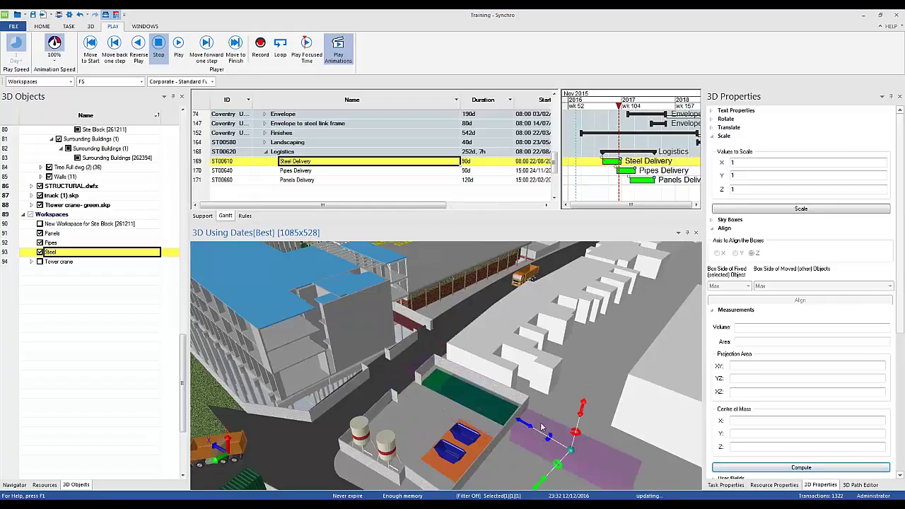
# Step: Scale the Steel workspace box by 2 in X, Y and Z from its 3D properties
pyautogui.click(730, 487)
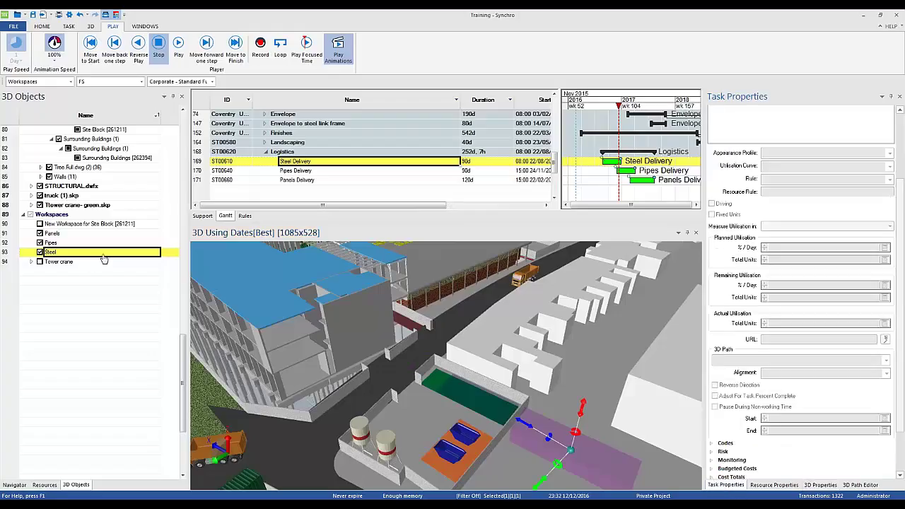
pyautogui.scroll(2, 752, 408)
pyautogui.scroll(3, 712, 264)
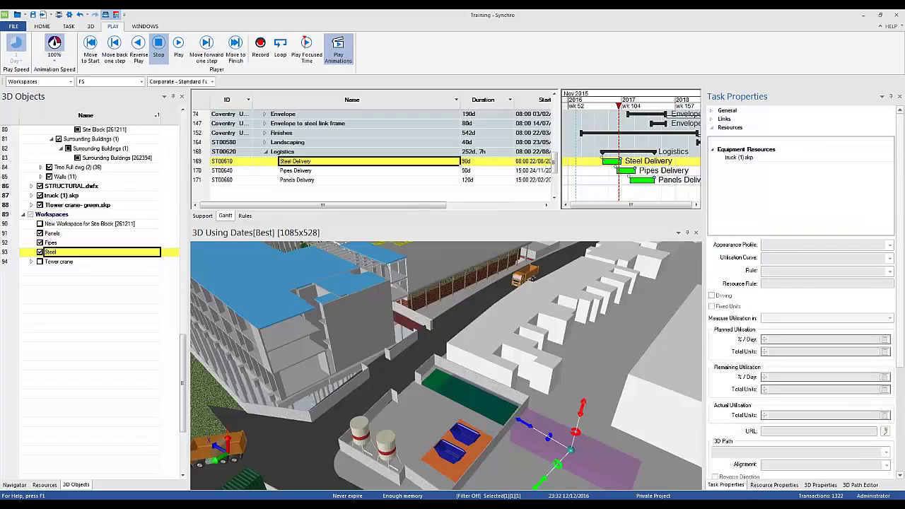
pyautogui.click(713, 128)
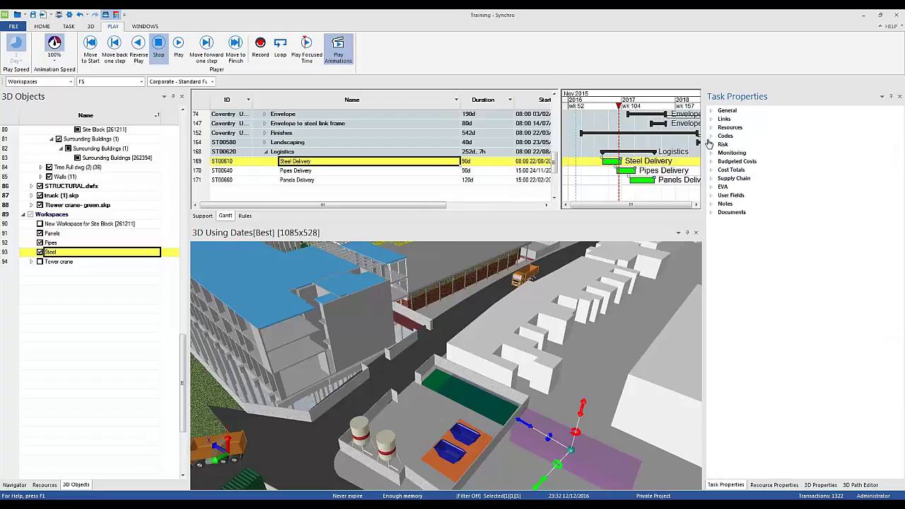
pyautogui.click(820, 486)
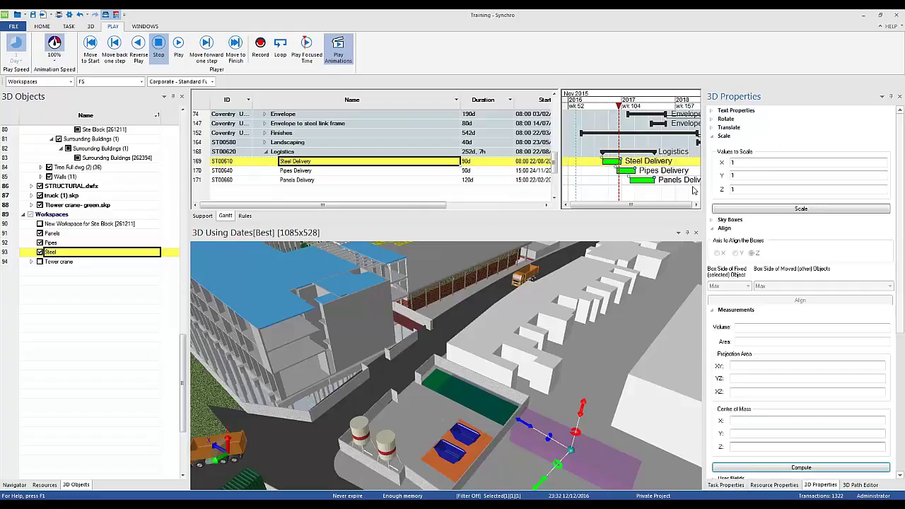
pyautogui.doubleClick(733, 162)
pyautogui.write('22')
pyautogui.doubleClick(752, 189)
pyautogui.write('2')
pyautogui.click(801, 209)
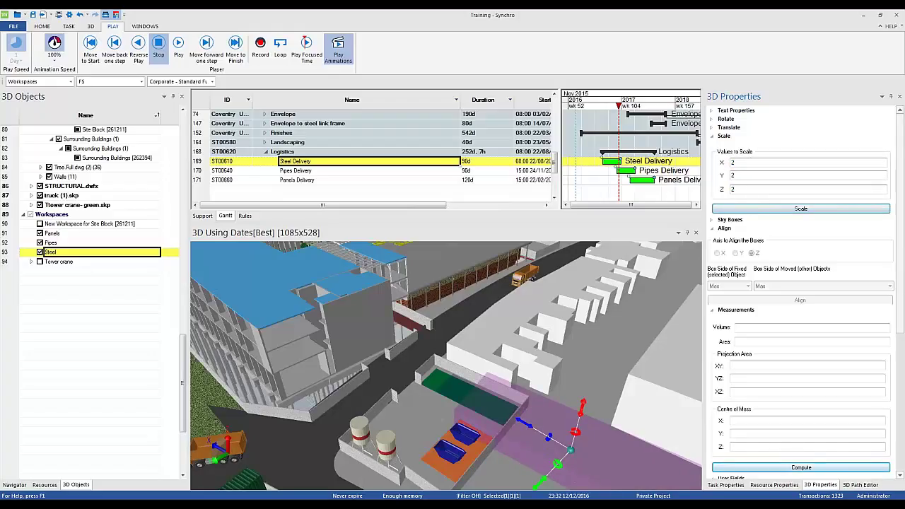
# Step: Undo the doubled scale and clear the Steel workspace selection in the 3D Objects tree
pyautogui.click(81, 15)
pyautogui.scroll(-2, 580, 270)
pyautogui.scroll(-2, 580, 271)
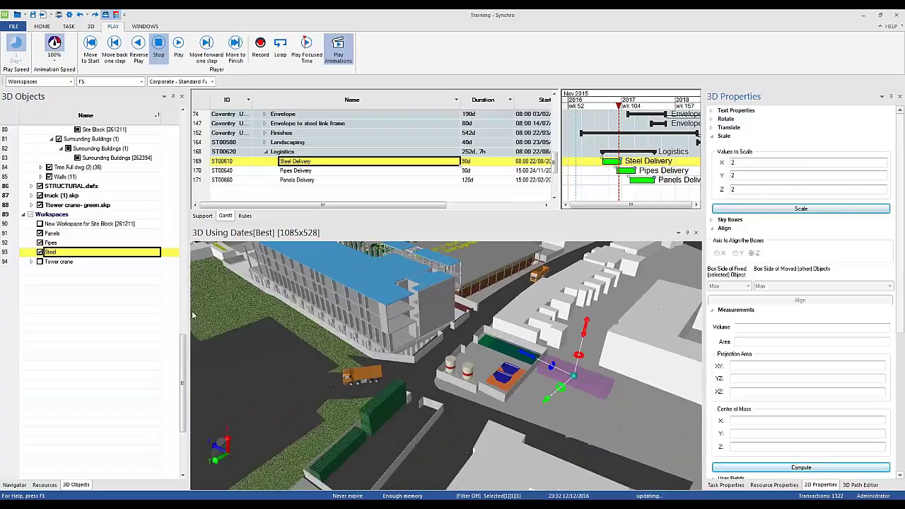
pyautogui.click(78, 302)
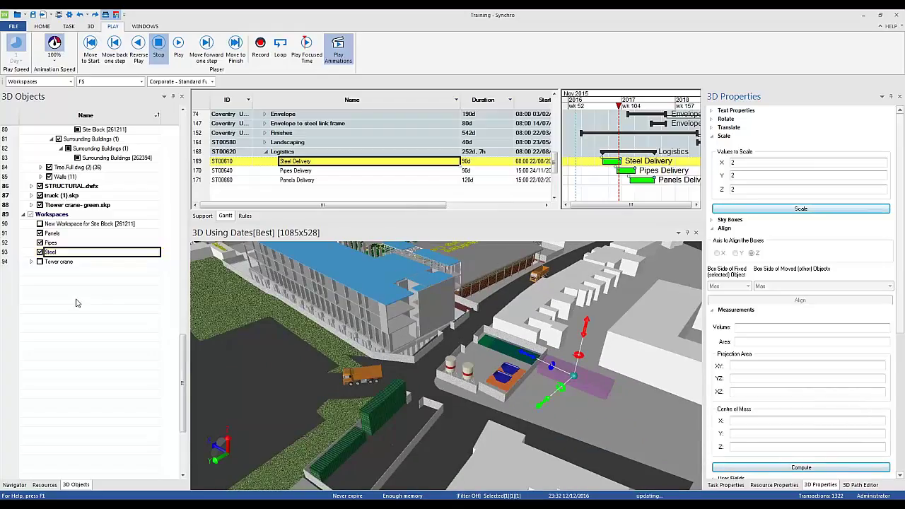
pyautogui.scroll(5, 556, 375)
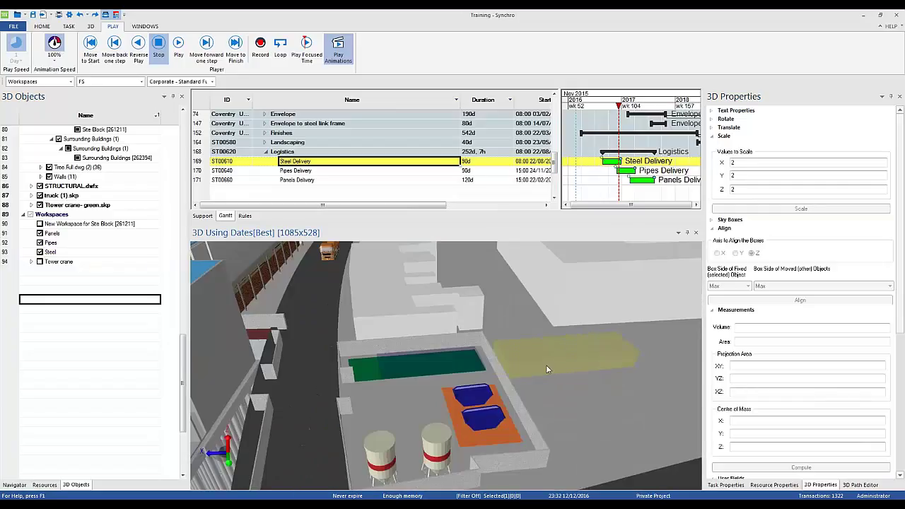
# Step: Narrow the Gantt to about 2016–2017, orbit the site compound, and select the yellow Steel box
pyautogui.scroll(-3, 533, 364)
pyautogui.click(439, 408)
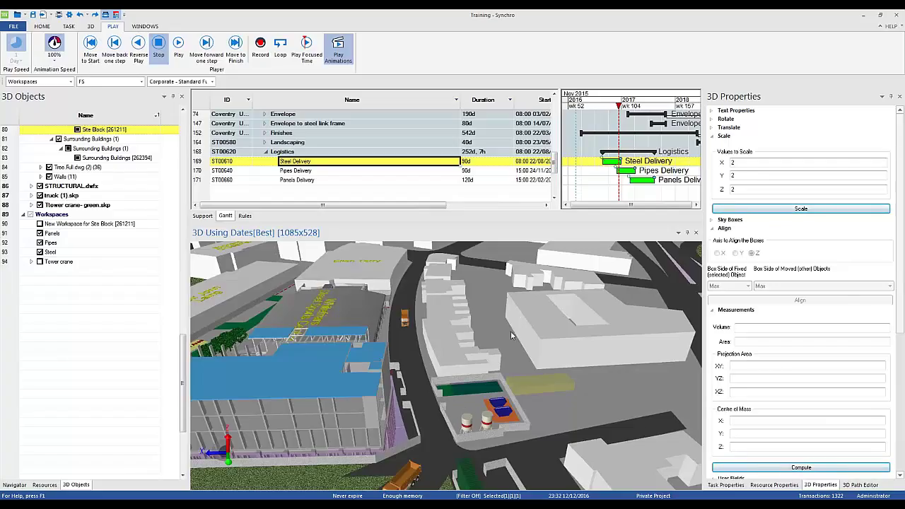
pyautogui.scroll(2, 603, 131)
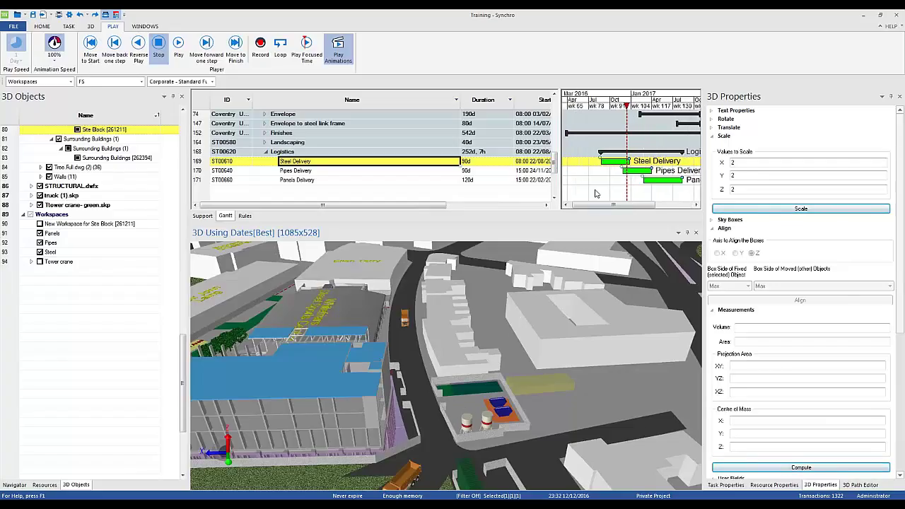
pyautogui.moveTo(603, 209); pyautogui.dragTo(608, 205)
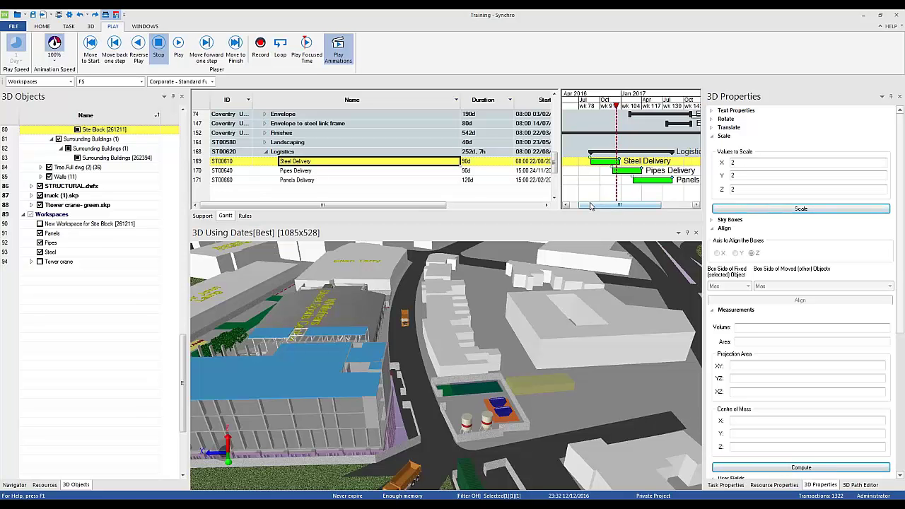
pyautogui.scroll(4, 481, 401)
pyautogui.moveTo(482, 400); pyautogui.dragTo(441, 370, button='middle')
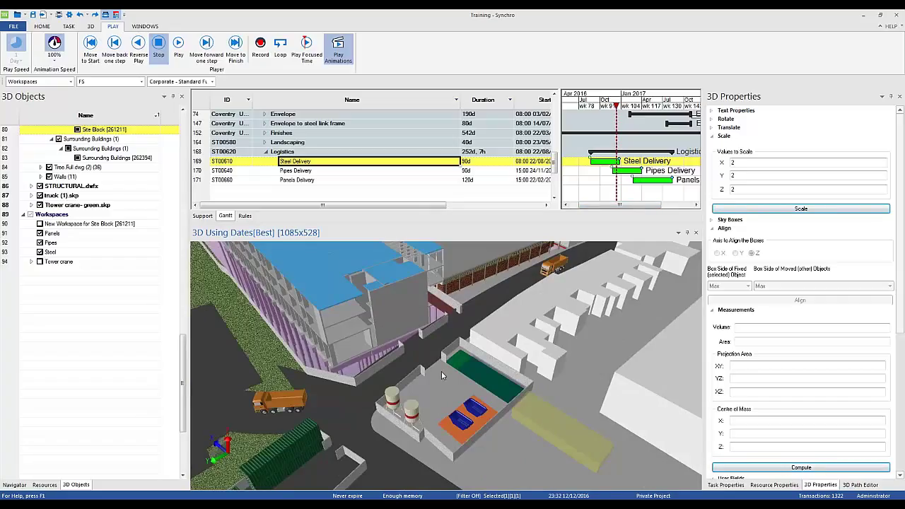
pyautogui.click(391, 400)
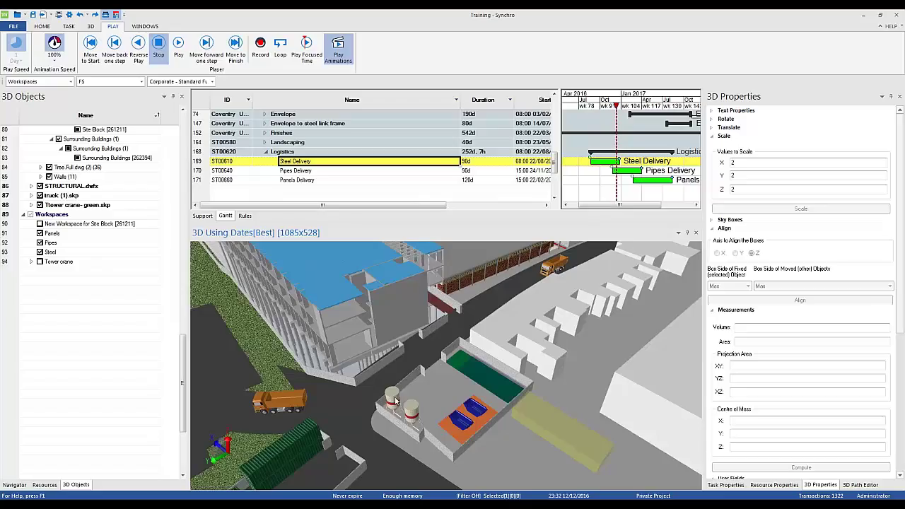
pyautogui.scroll(3, 543, 418)
pyautogui.click(544, 423)
pyautogui.scroll(-5, 516, 417)
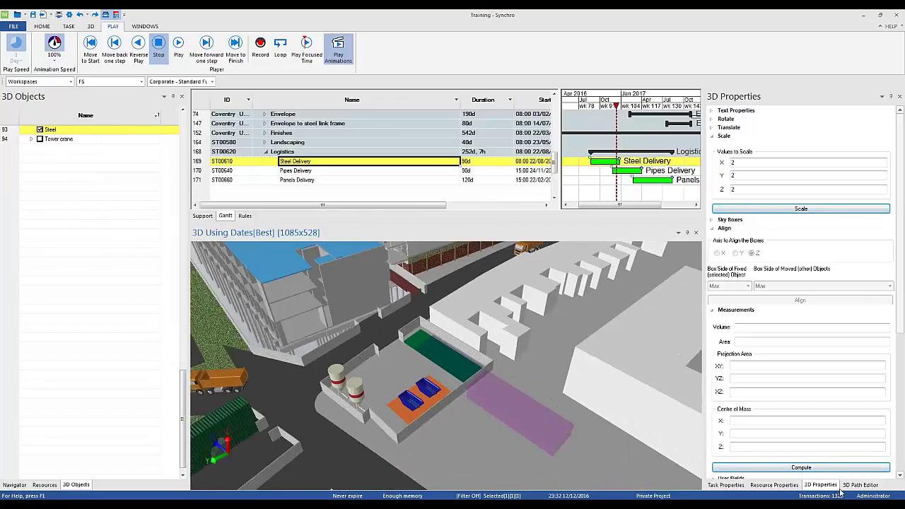
# Step: Collapse the Scale, Align and Measurements properties and add an empty User Fields value row
pyautogui.click(713, 136)
pyautogui.click(712, 152)
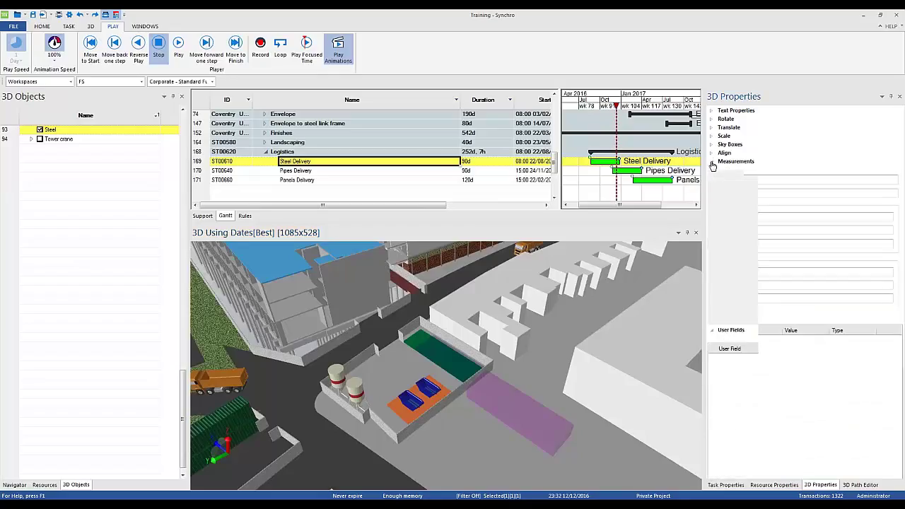
pyautogui.click(712, 161)
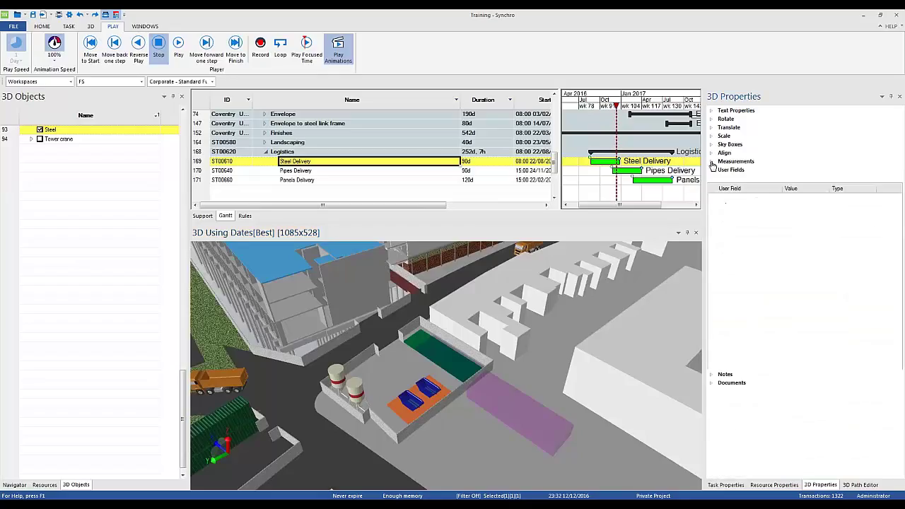
pyautogui.rightClick(725, 211)
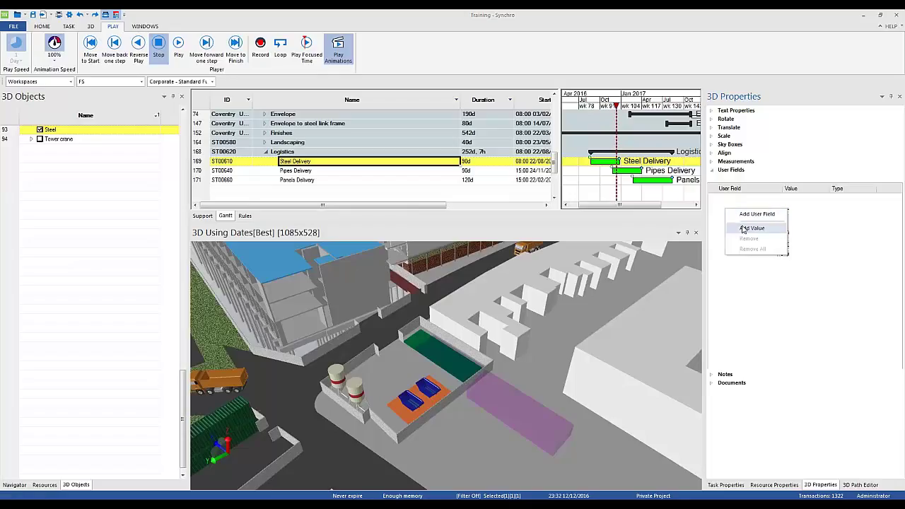
pyautogui.click(744, 229)
pyautogui.rightClick(745, 198)
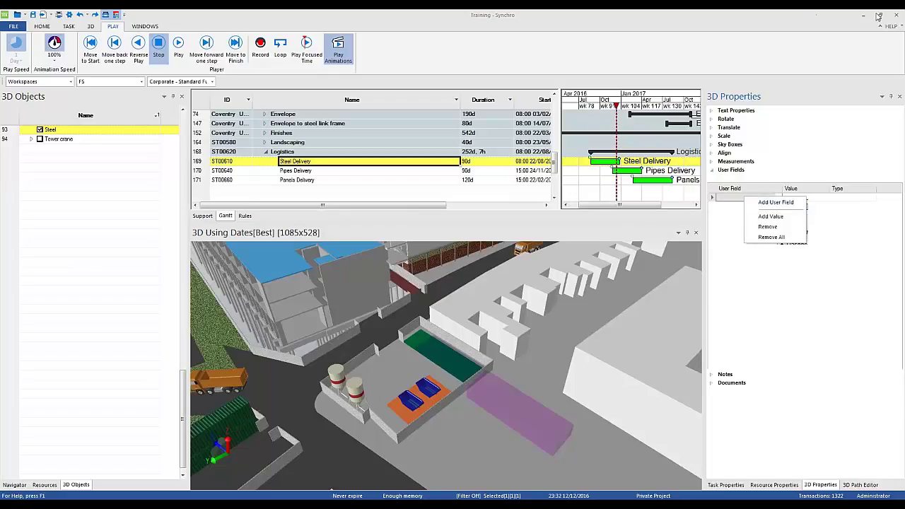
pyautogui.click(728, 198)
pyautogui.rightClick(748, 199)
pyautogui.click(752, 204)
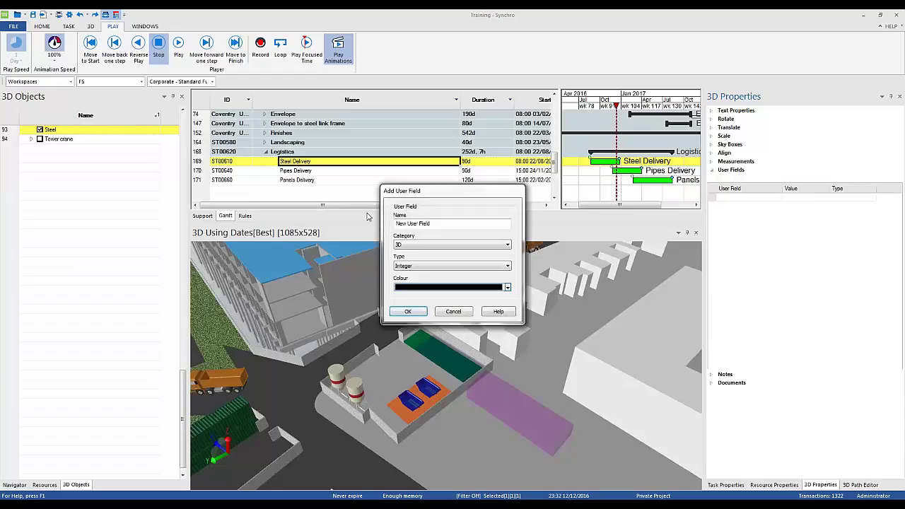
pyautogui.click(463, 315)
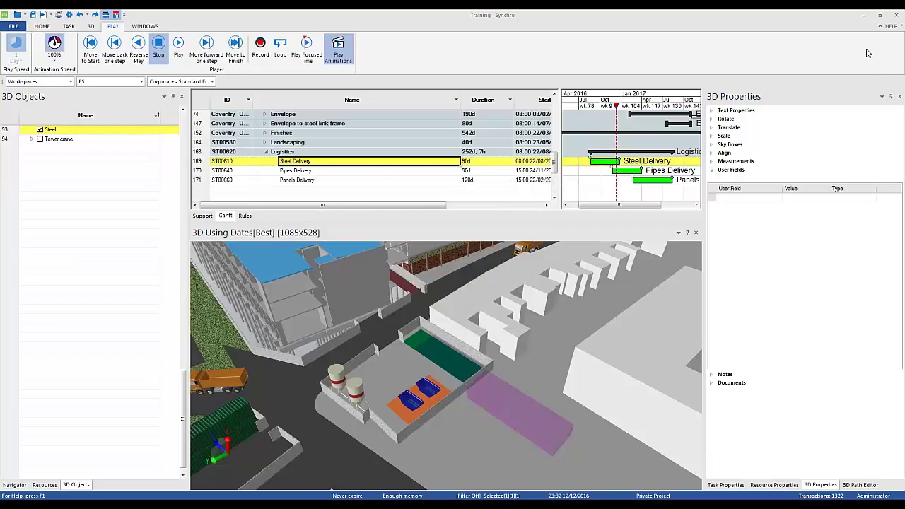
# Step: Set the new user field to 3D location with the value 'site'
pyautogui.click(746, 197)
pyautogui.rightClick(777, 198)
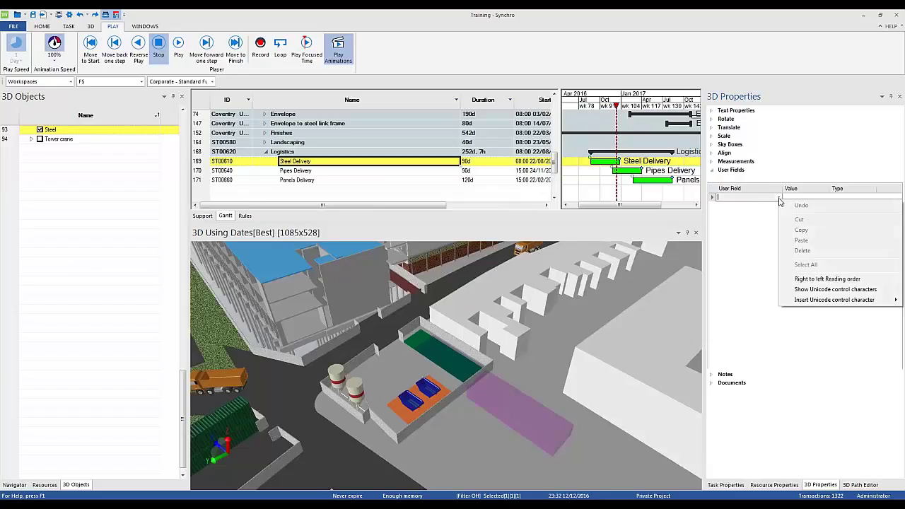
pyautogui.click(779, 197)
pyautogui.scroll(-5, 754, 219)
pyautogui.scroll(-3, 755, 234)
pyautogui.scroll(-6, 755, 234)
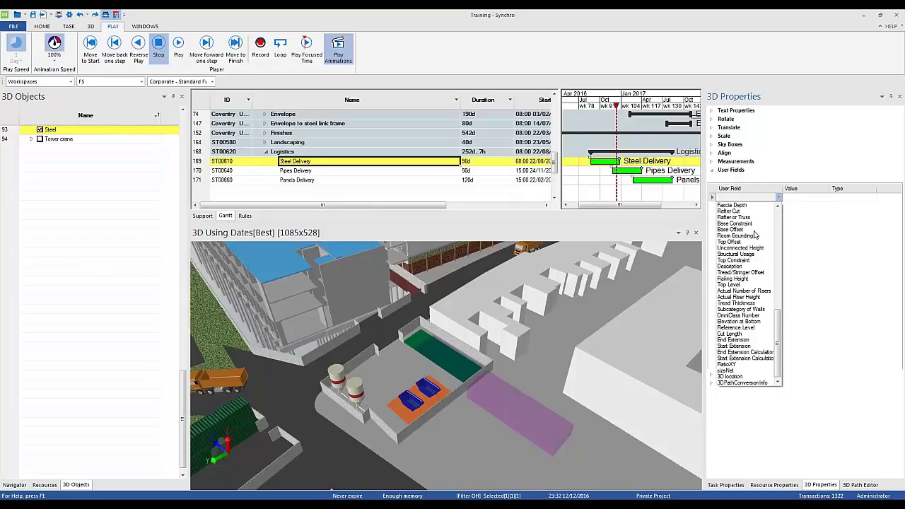
pyautogui.click(741, 376)
pyautogui.click(814, 198)
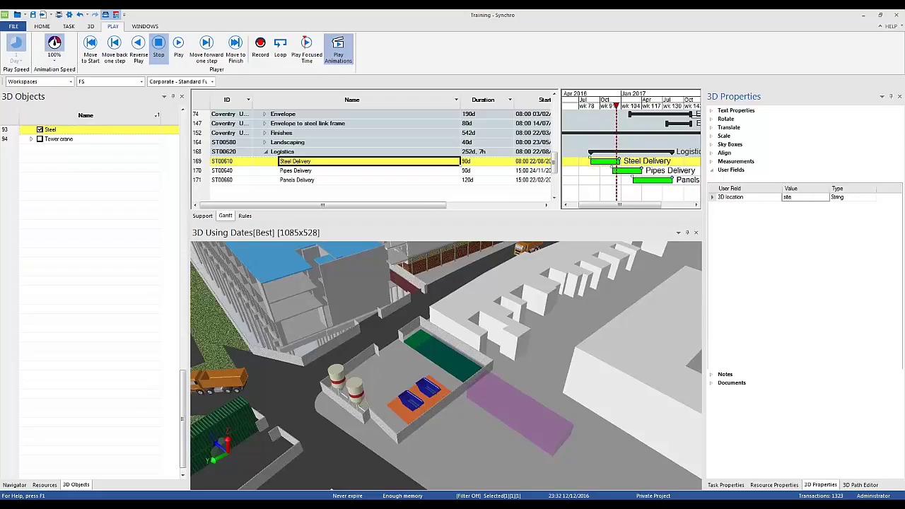
pyautogui.write('site')
pyautogui.click(807, 222)
pyautogui.click(88, 214)
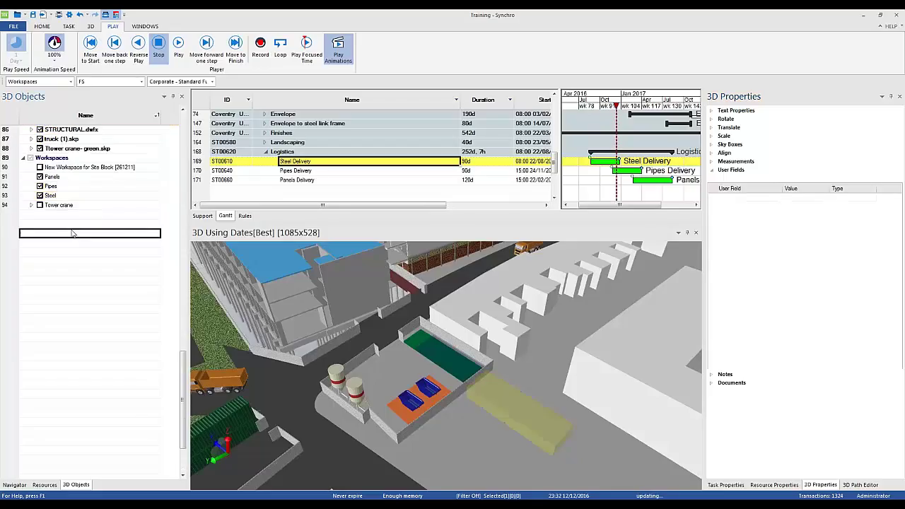
pyautogui.click(57, 186)
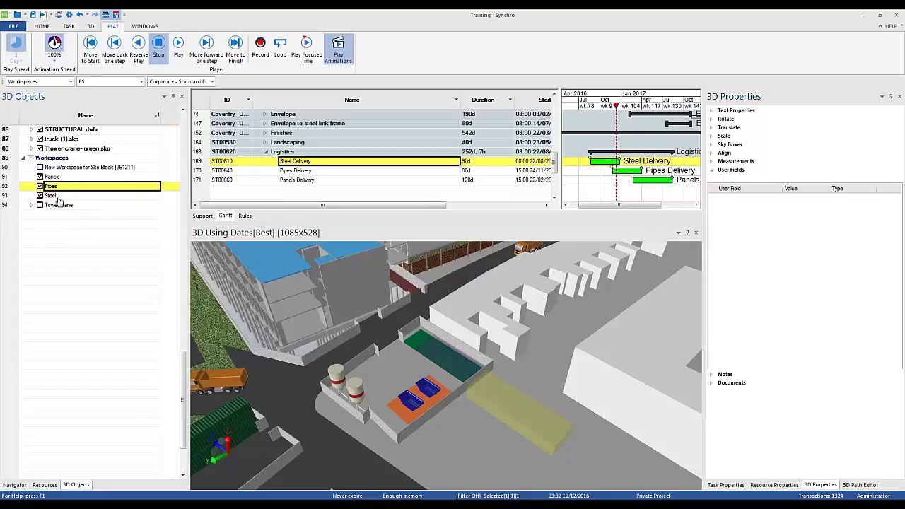
pyautogui.click(58, 198)
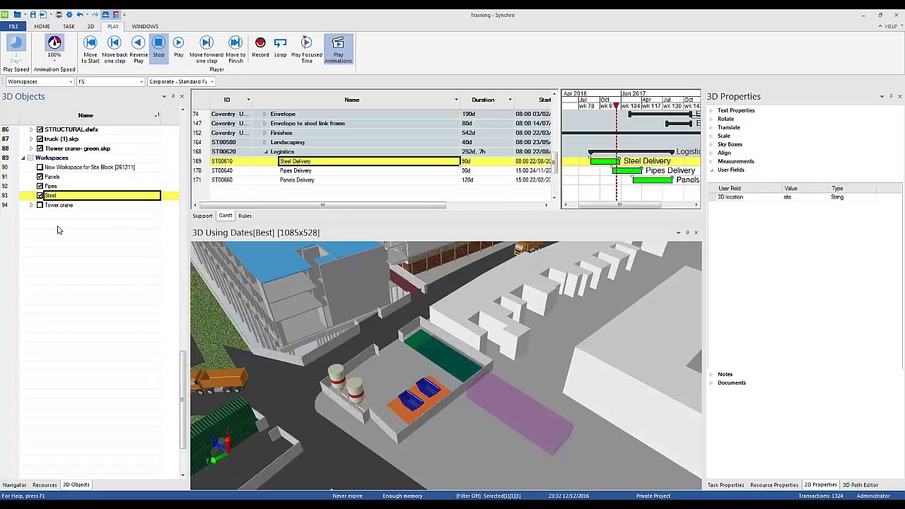
pyautogui.click(59, 237)
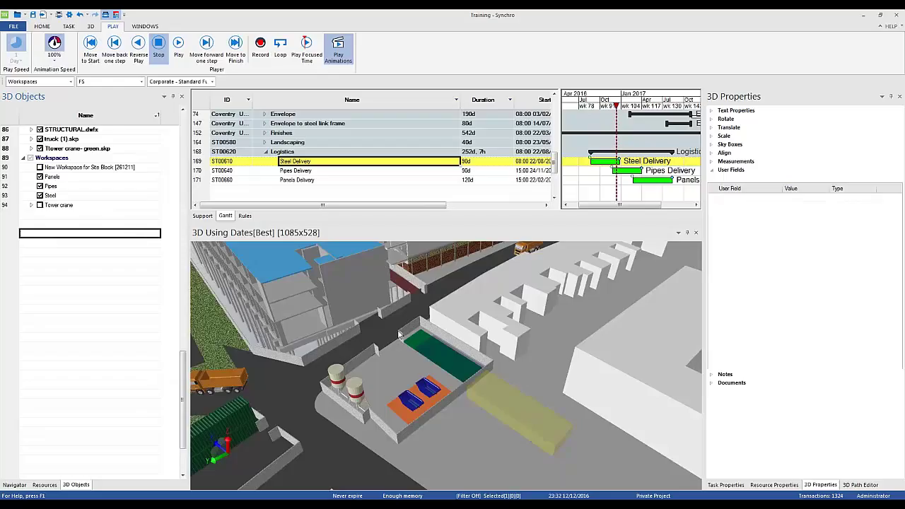
pyautogui.moveTo(396, 410); pyautogui.dragTo(298, 377)
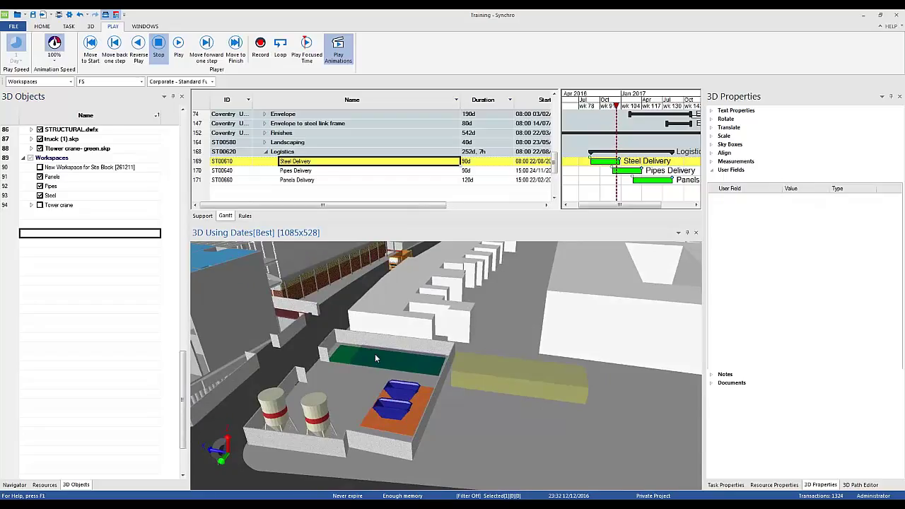
pyautogui.moveTo(375, 354)
pyautogui.mouseDown()
pyautogui.moveTo(337, 355)
pyautogui.moveTo(359, 350)
pyautogui.mouseUp()
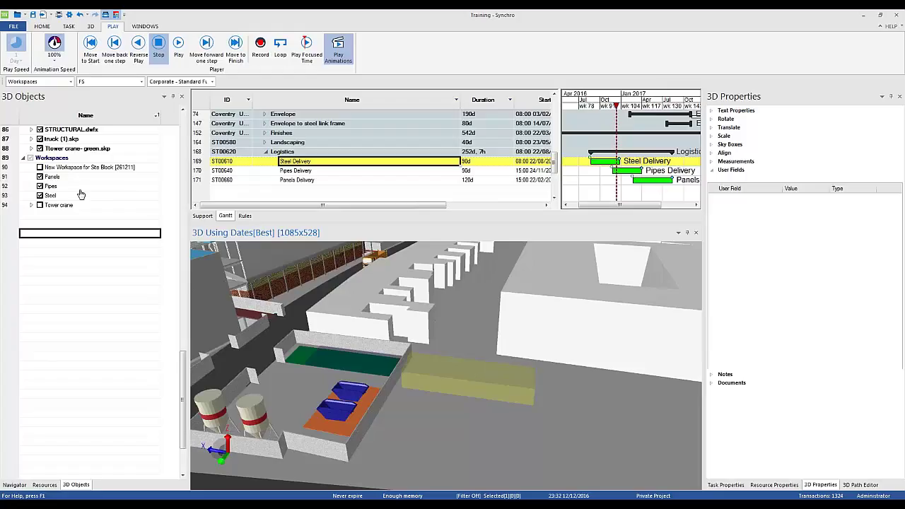
pyautogui.click(51, 196)
pyautogui.rightClick(55, 196)
pyautogui.click(43, 252)
pyautogui.click(49, 255)
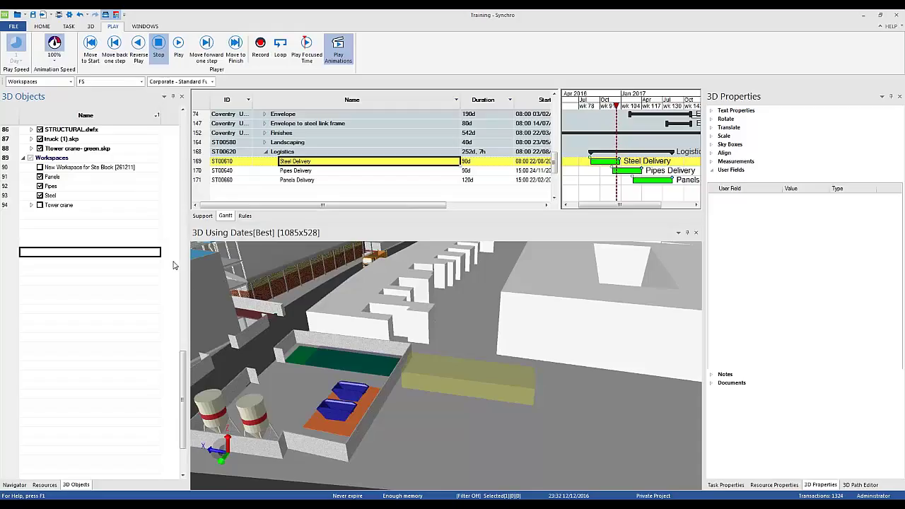
pyautogui.scroll(-3, 251, 311)
pyautogui.scroll(-5, 252, 311)
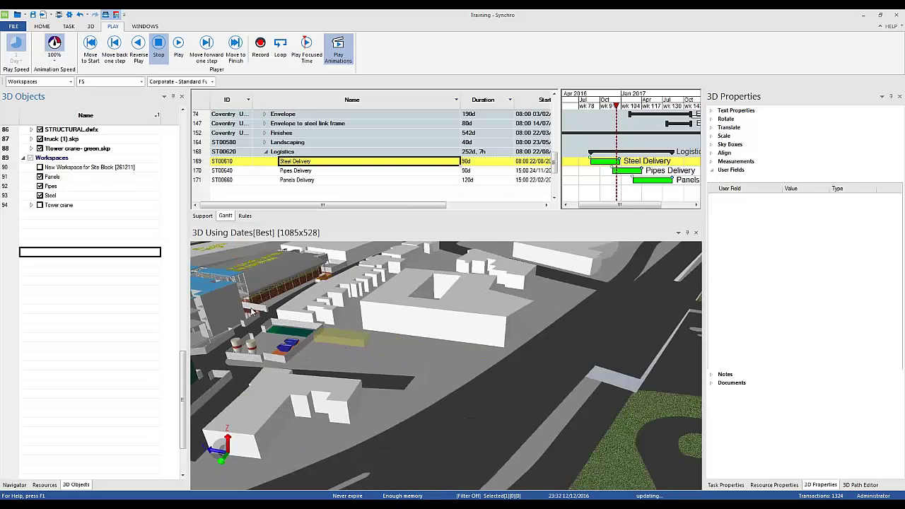